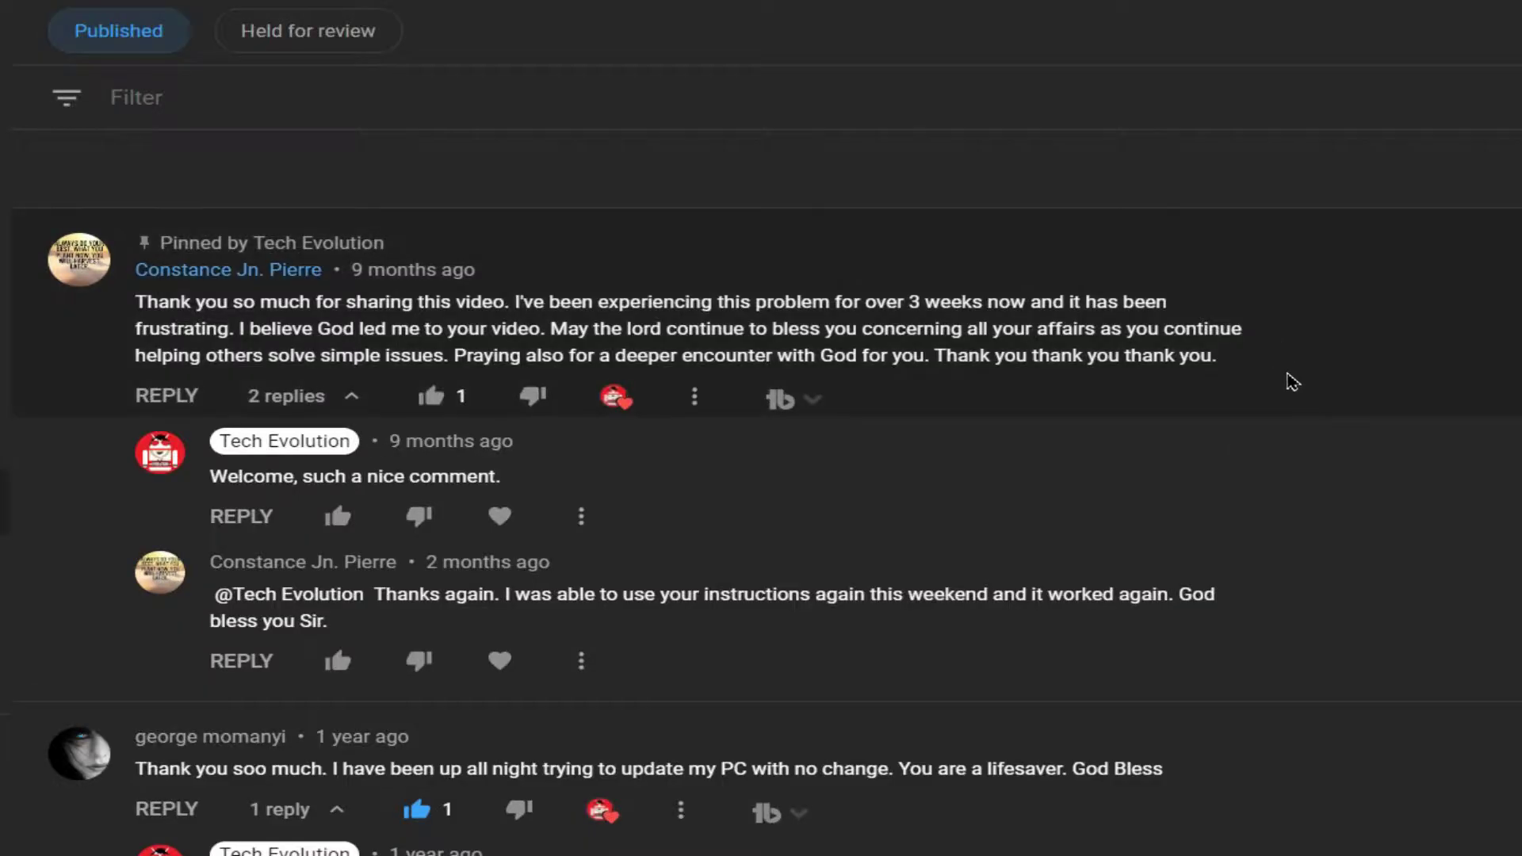
# - Scroll through the KERNEL32.dll Google results, led by DLL-files.com and dlldownloader.com
pyautogui.scroll(-6, 1292, 382)
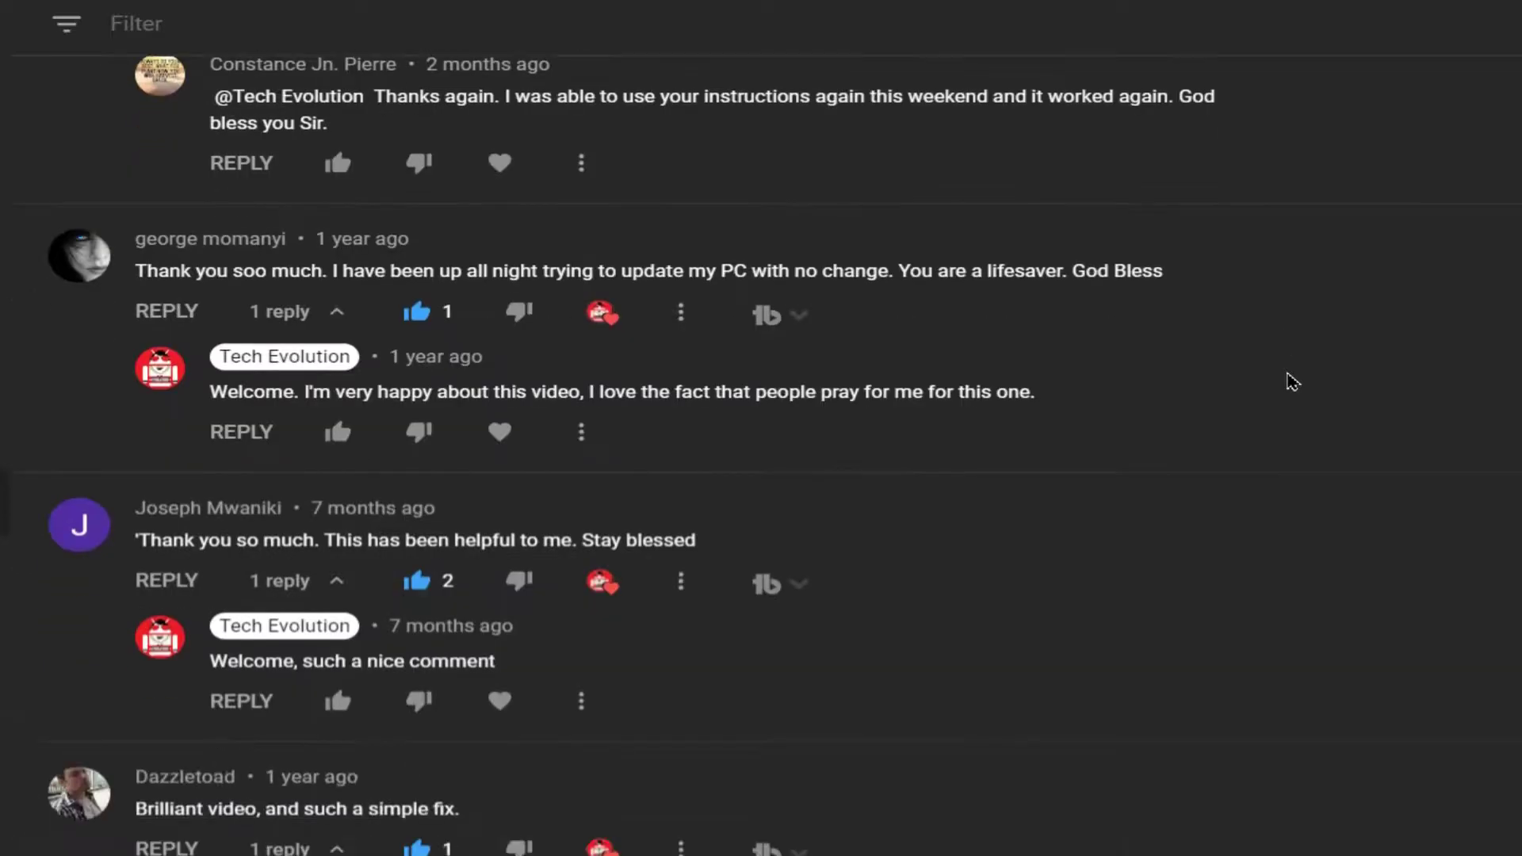
pyautogui.scroll(-6, 1292, 382)
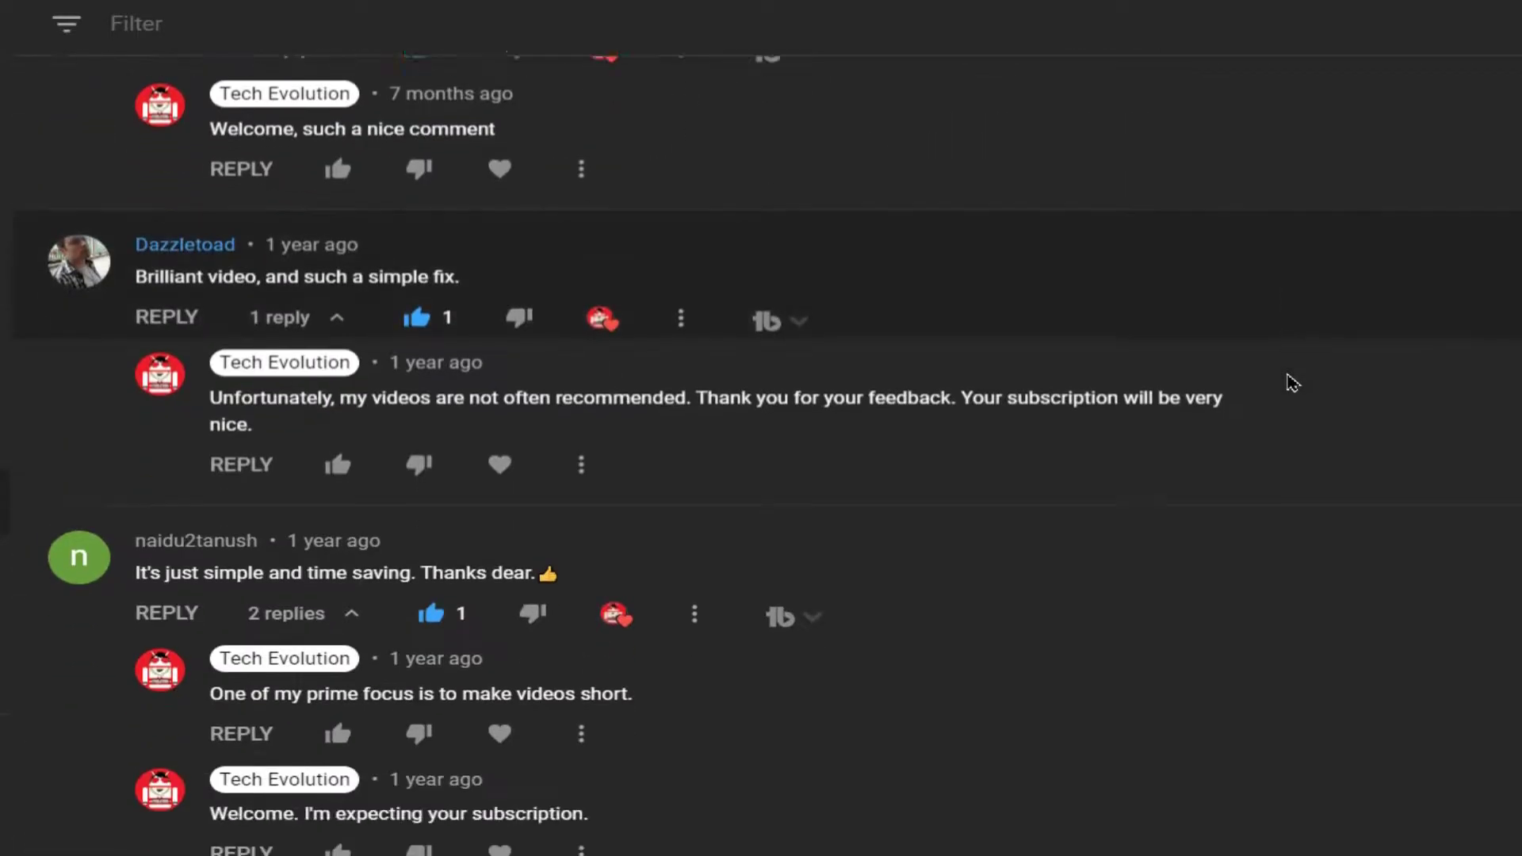
pyautogui.scroll(-8, 1293, 382)
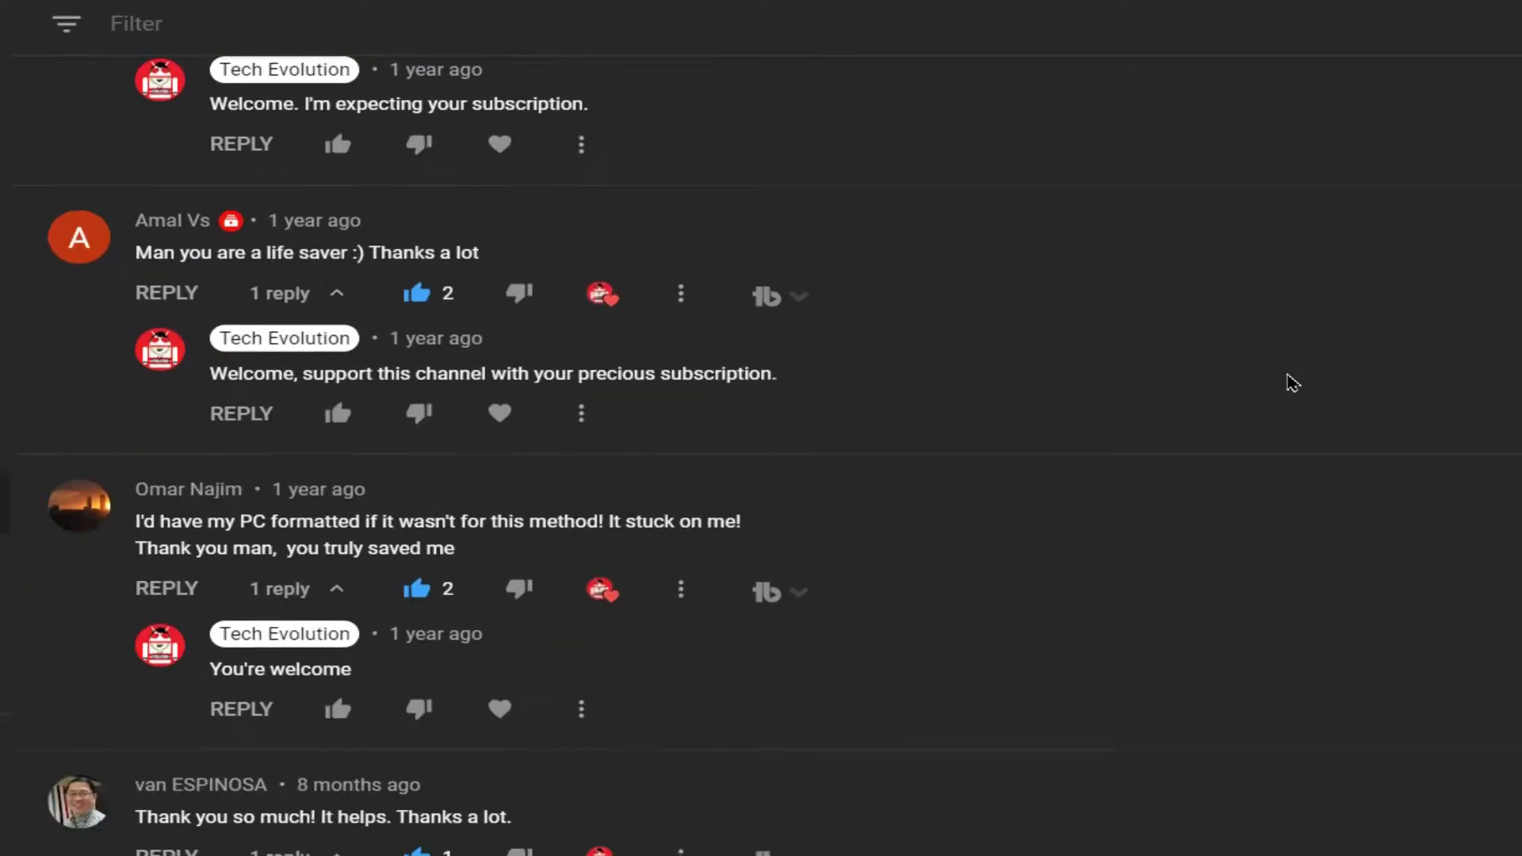
pyautogui.scroll(-10, 1292, 382)
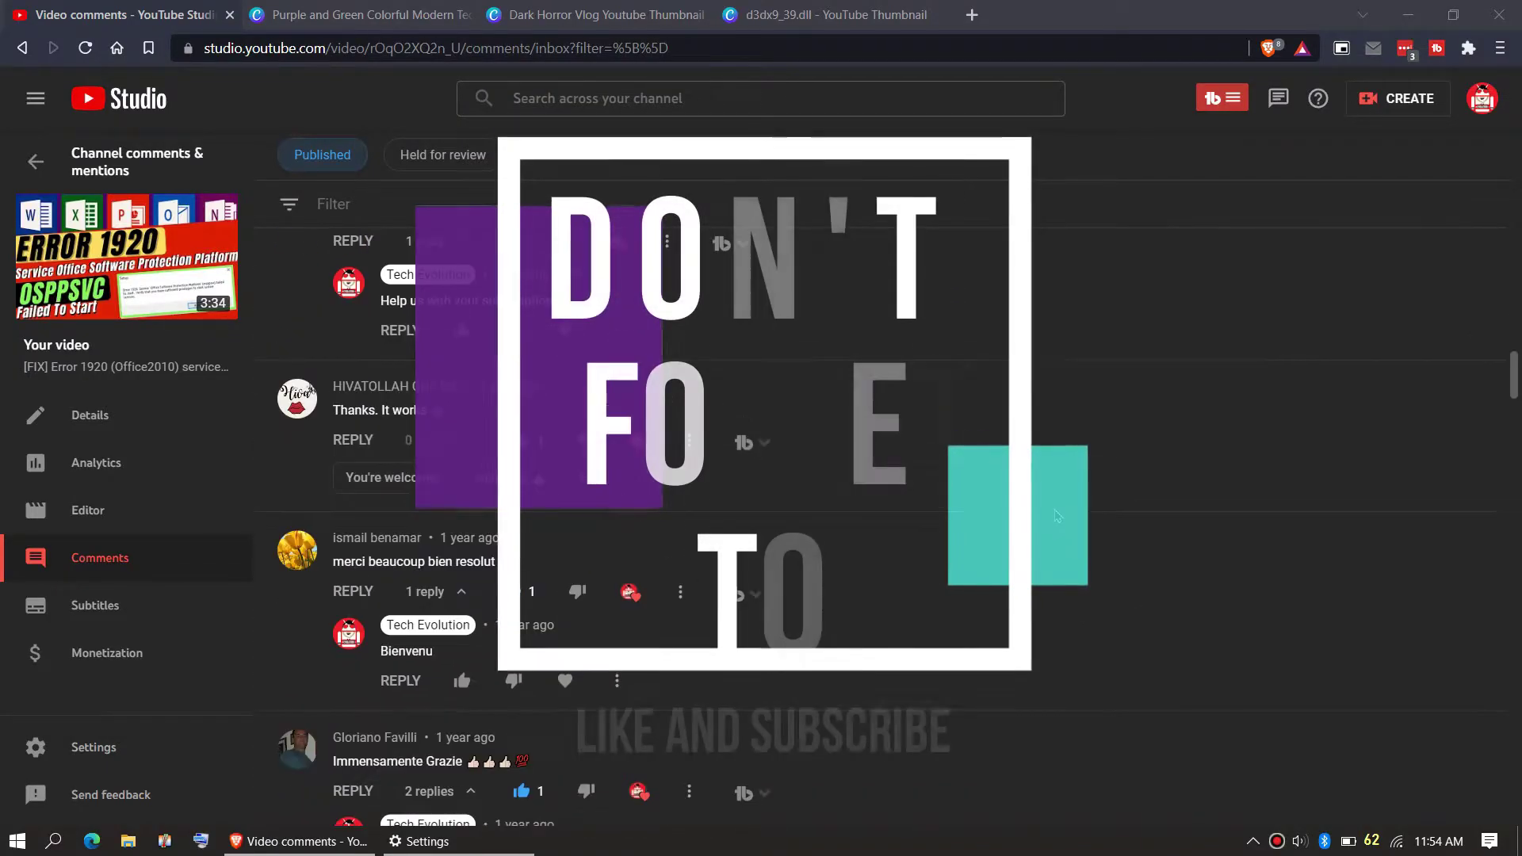
pyautogui.scroll(-6, 1057, 516)
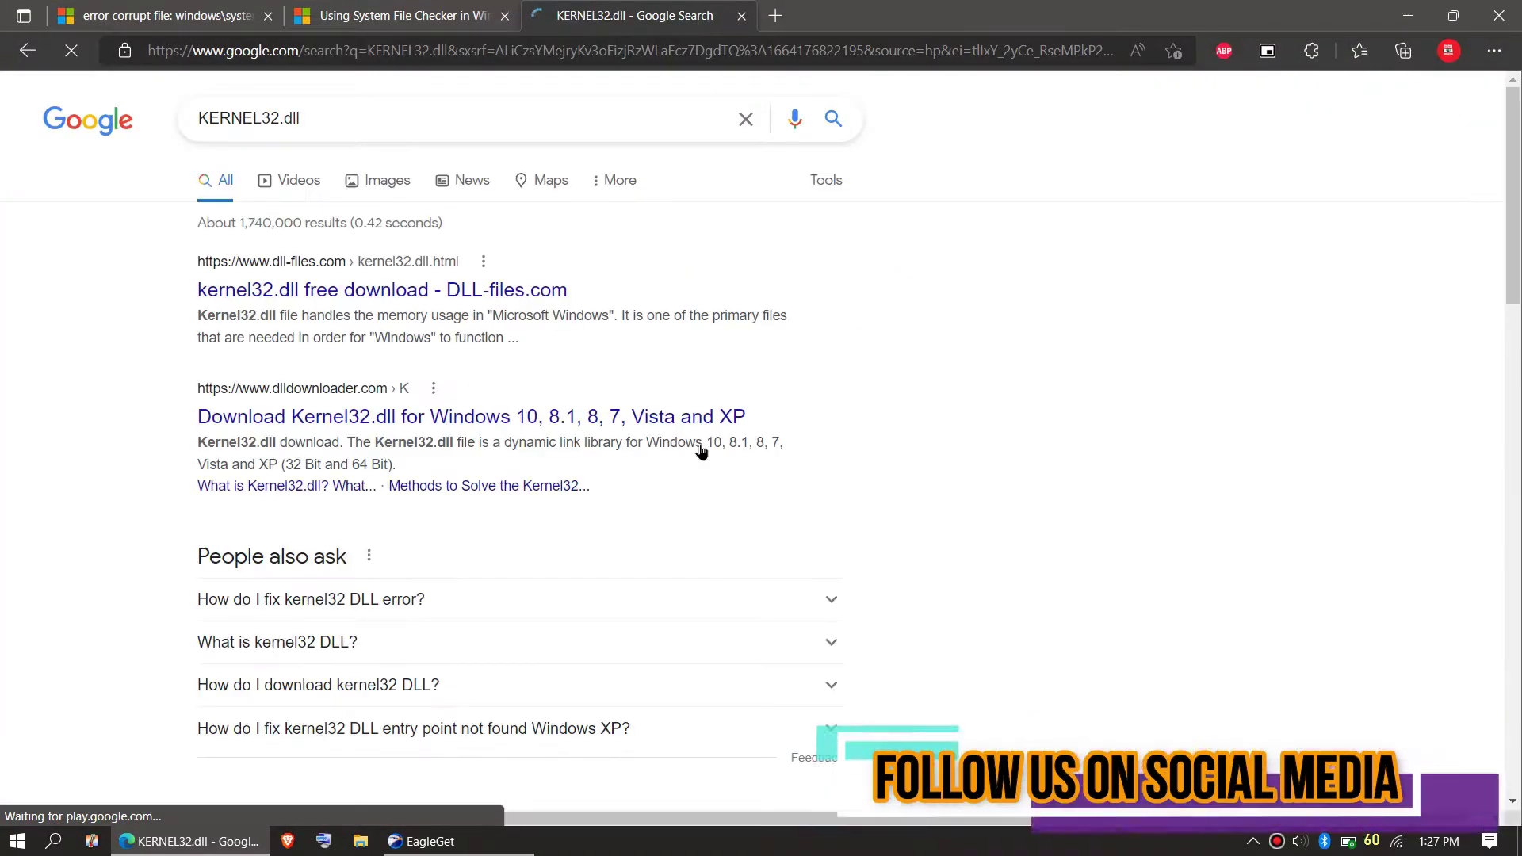
# - Open the DLL-files.com kernel32.dll download page and select its web address
pyautogui.scroll(-5, 702, 452)
pyautogui.scroll(-13, 701, 452)
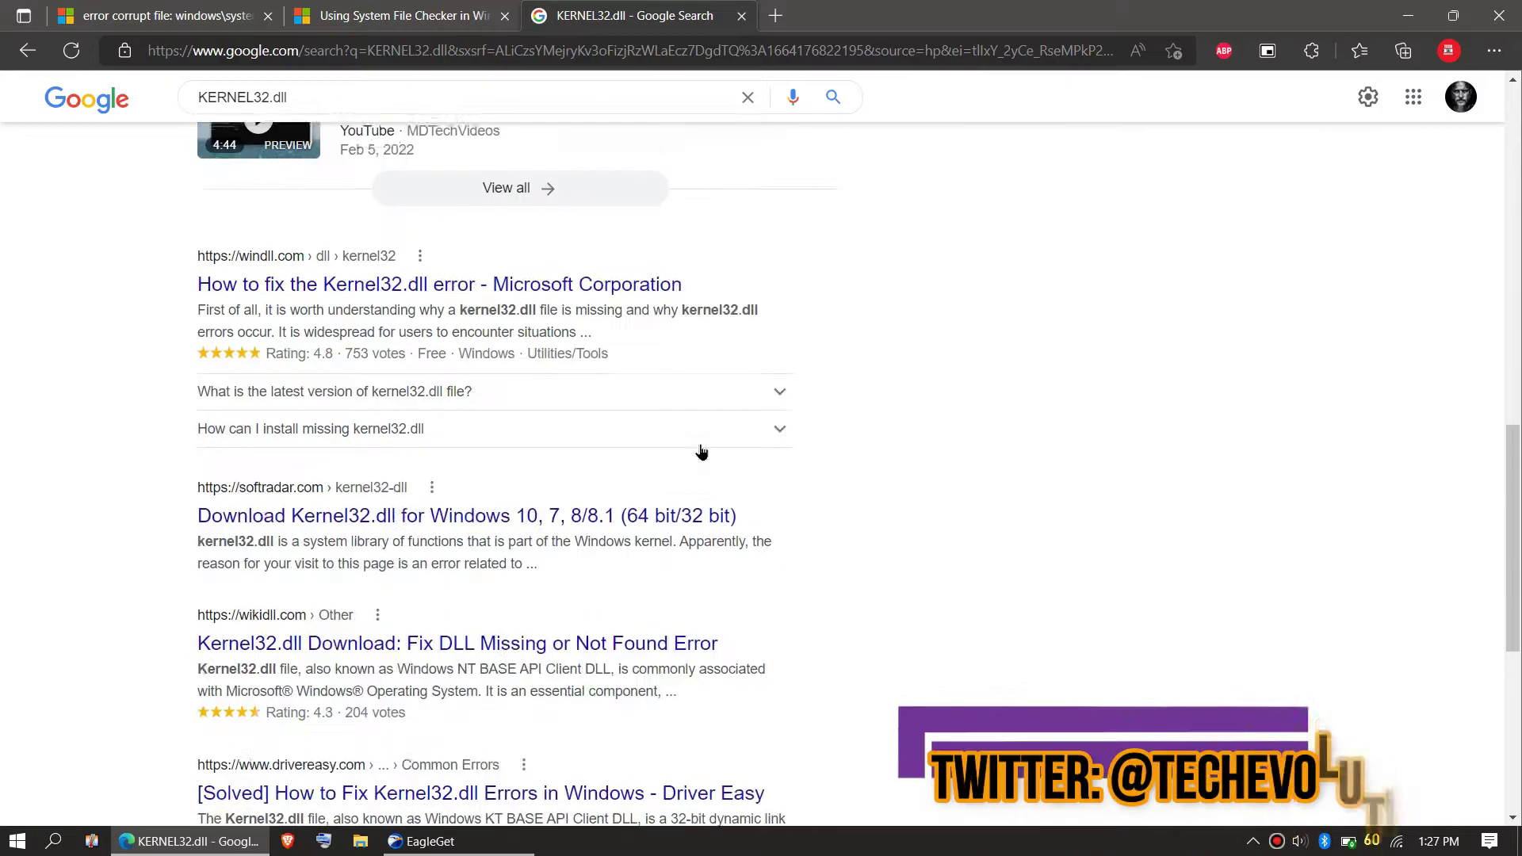
pyautogui.scroll(15, 701, 452)
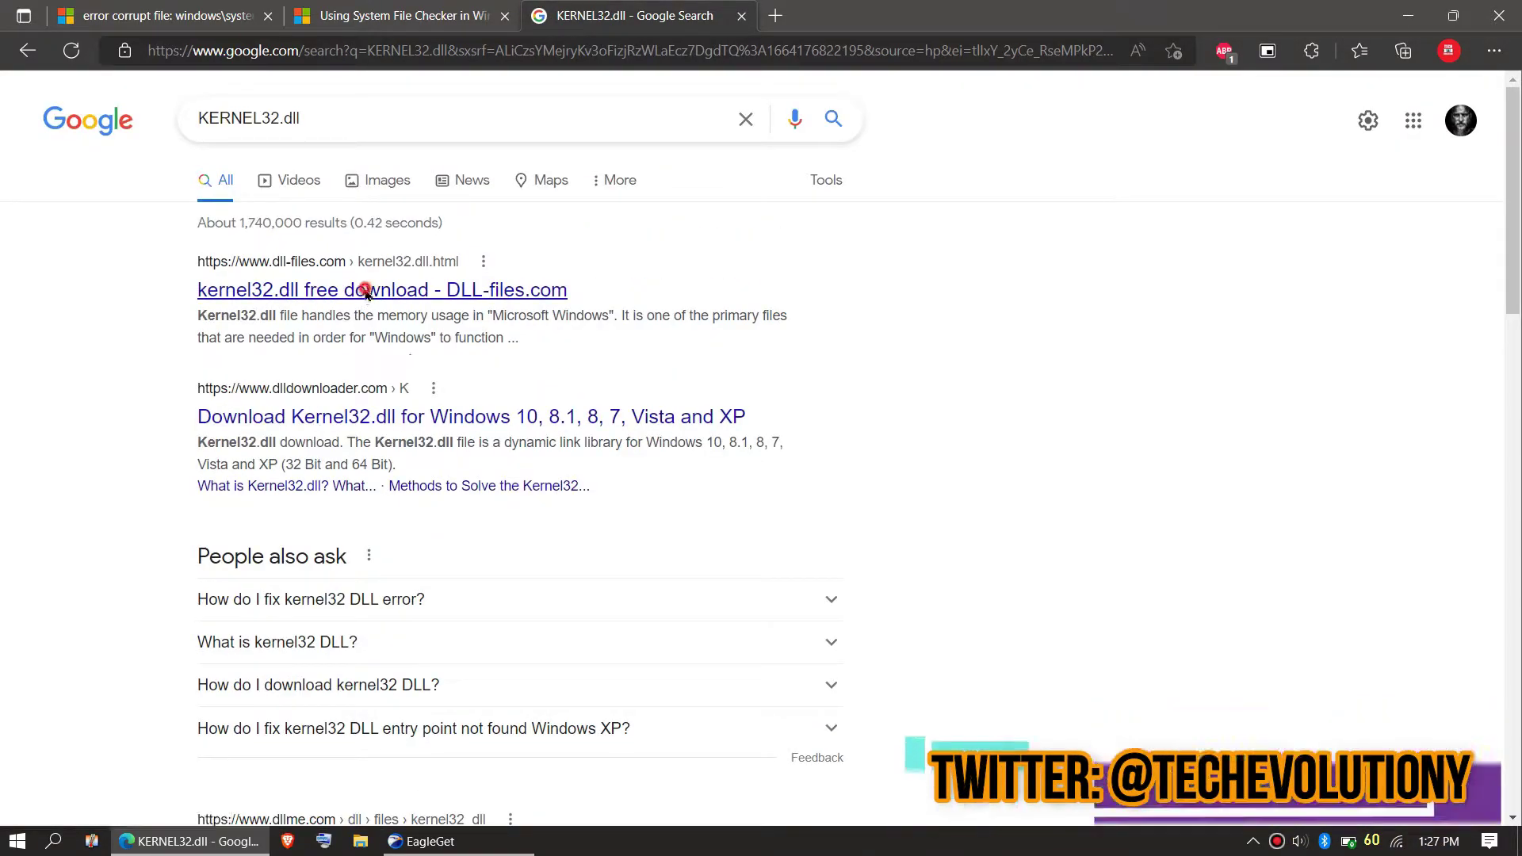
pyautogui.click(367, 294)
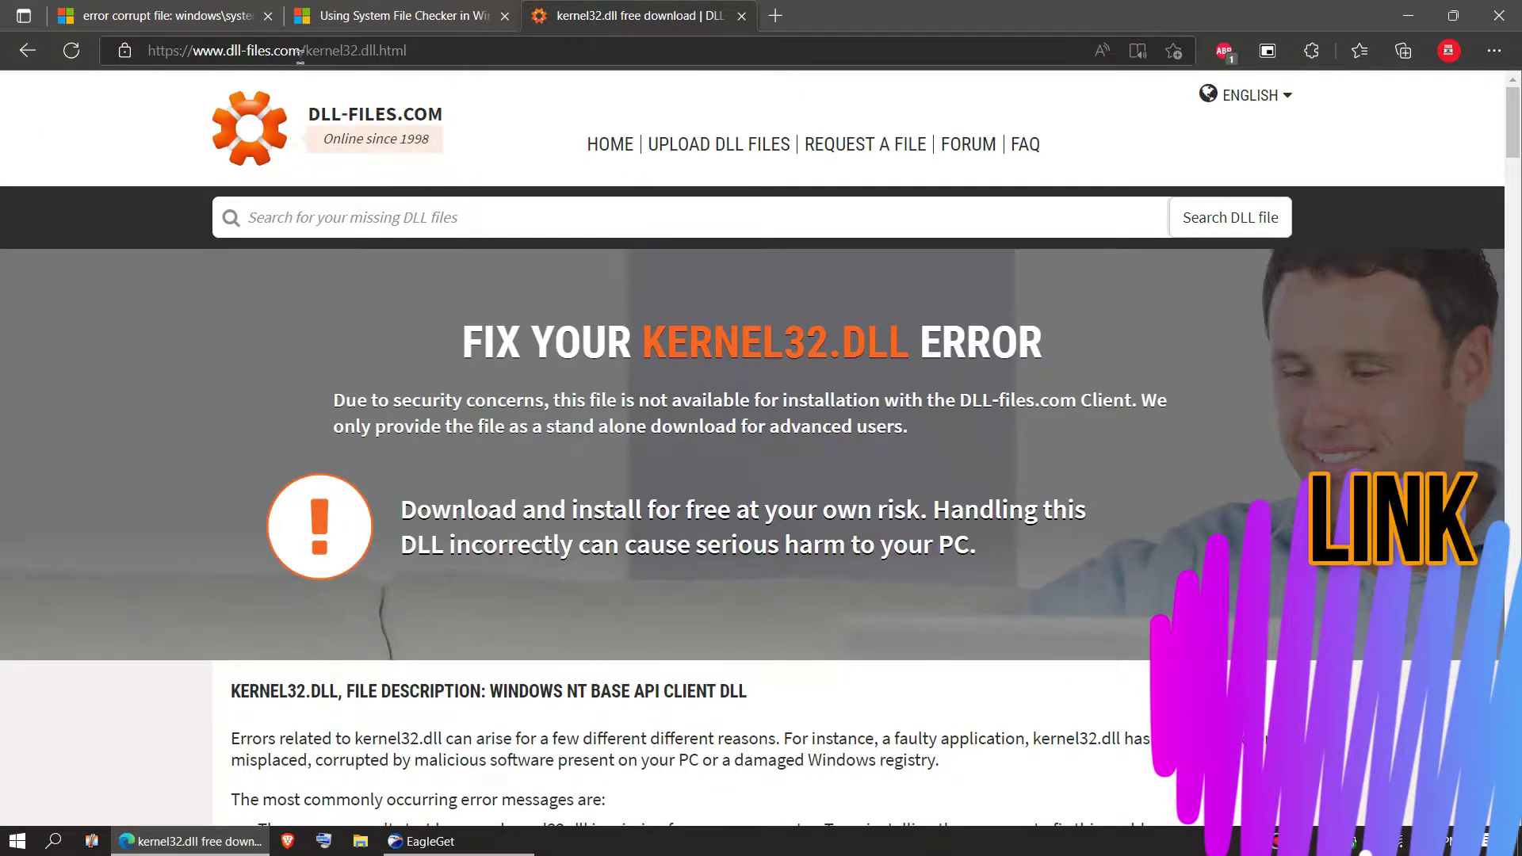
pyautogui.click(262, 54)
# - Scroll to the kernel32.dll version list and highlight version 19041.292
pyautogui.scroll(-10, 164, 609)
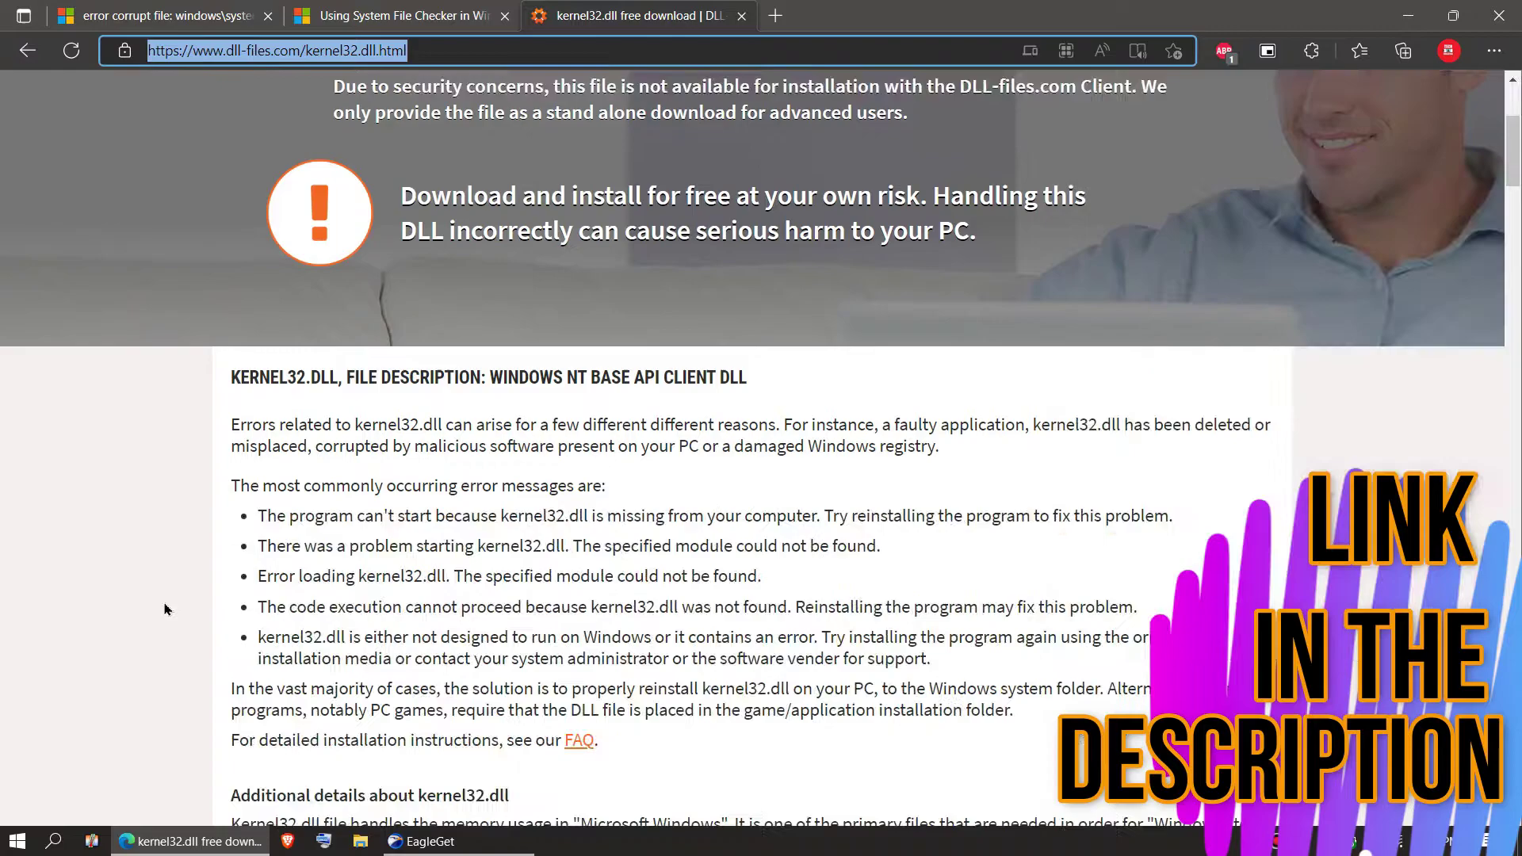
pyautogui.scroll(-10, 164, 608)
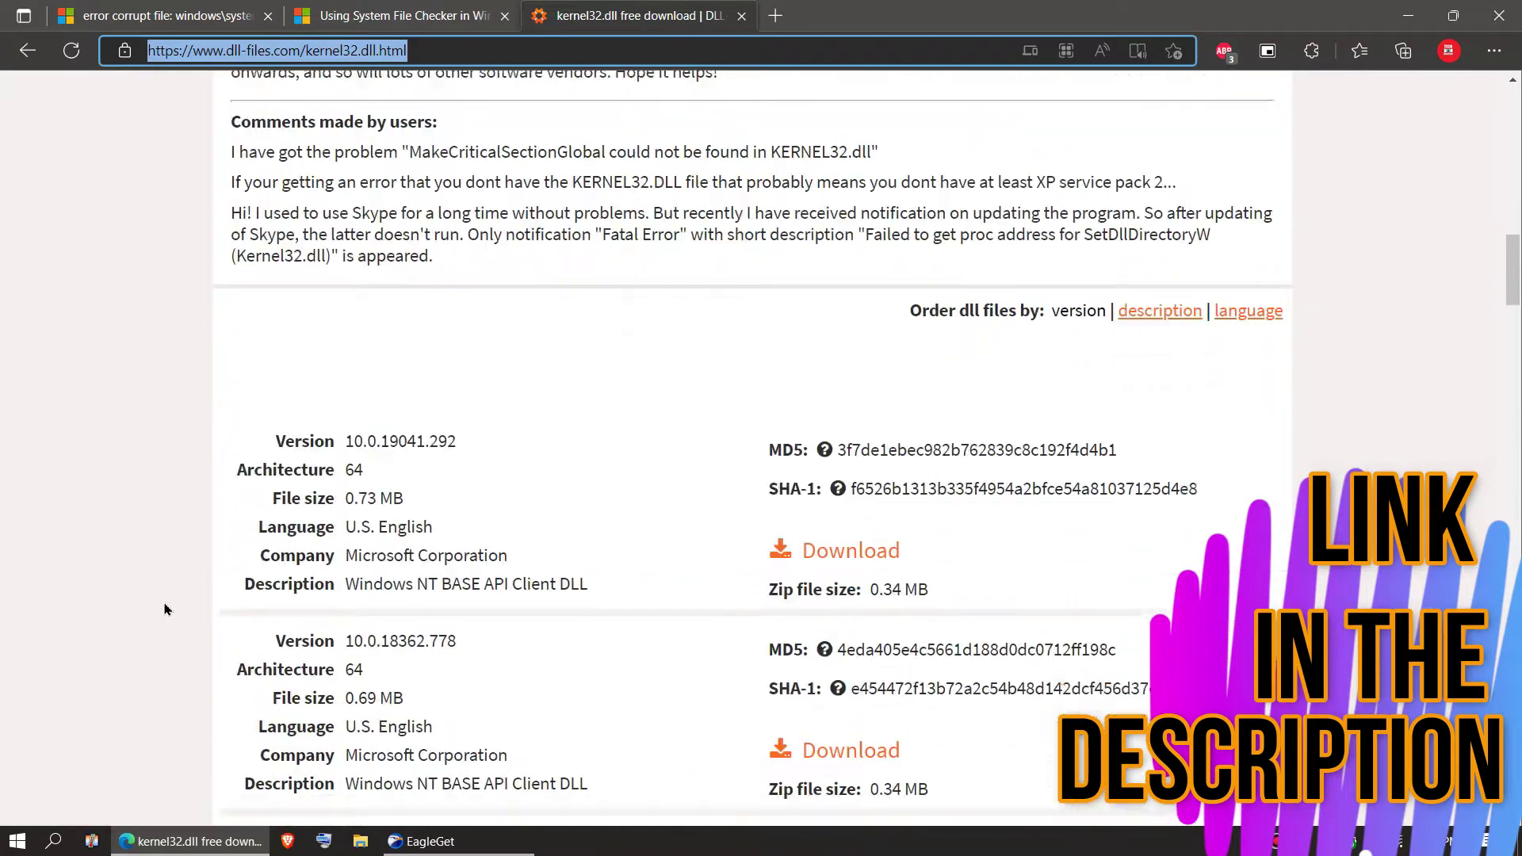
pyautogui.moveTo(377, 210); pyautogui.dragTo(458, 210)
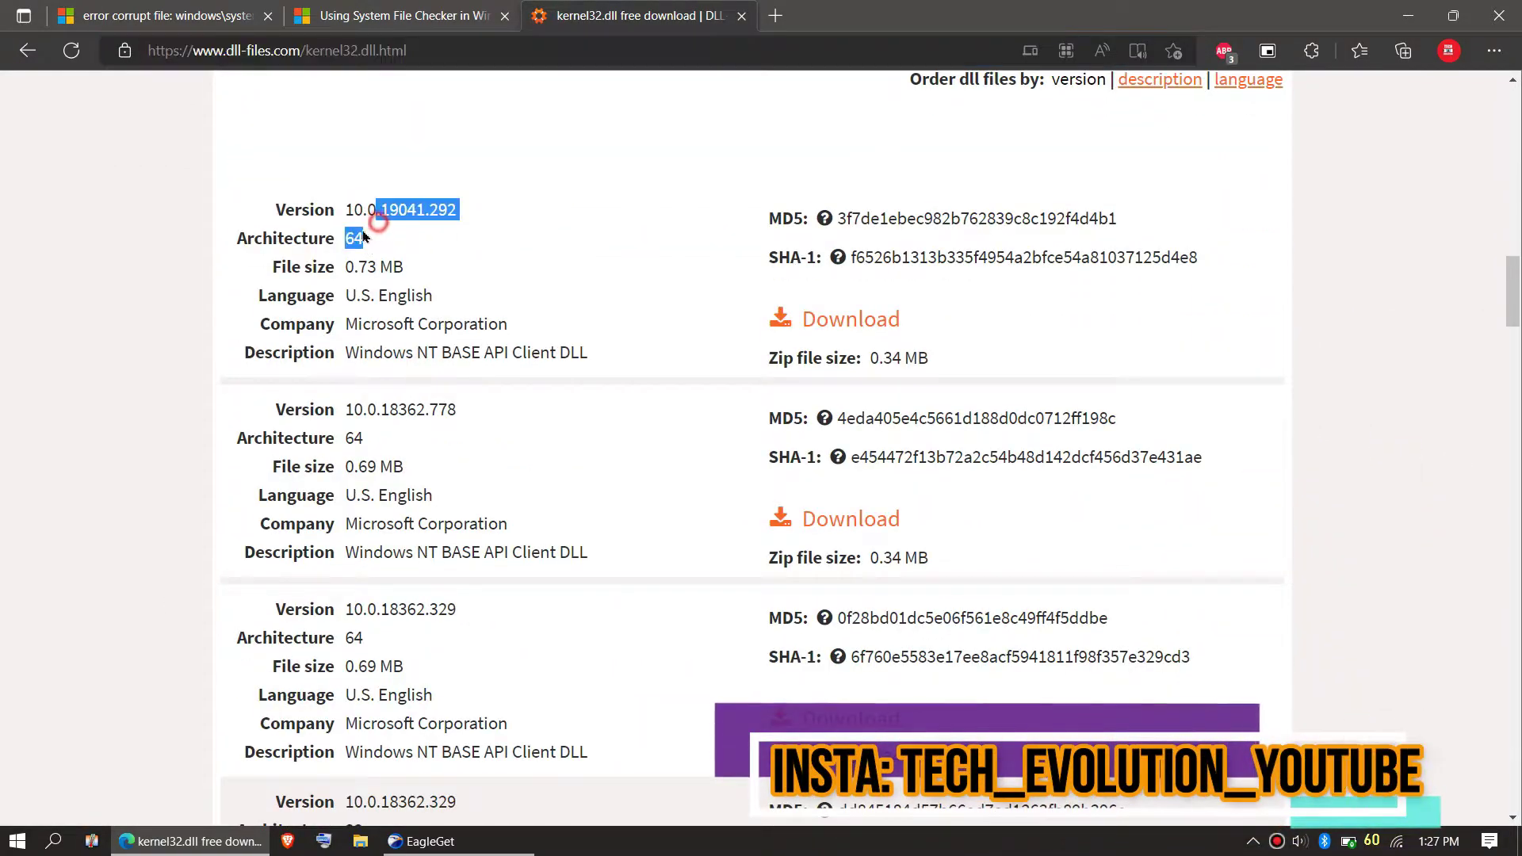
pyautogui.scroll(-9, 341, 444)
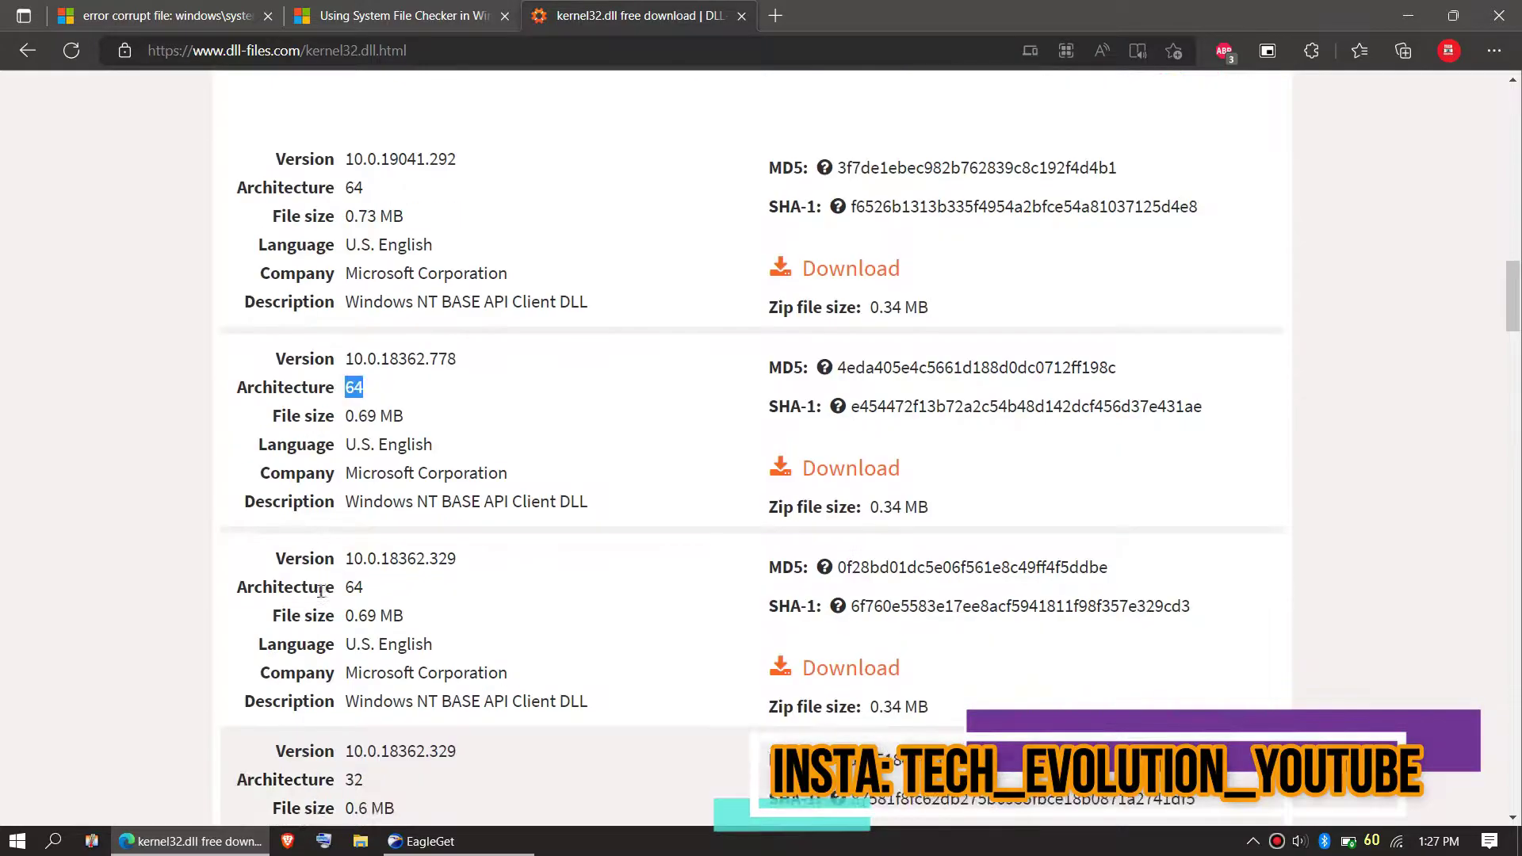
pyautogui.scroll(-2, 364, 609)
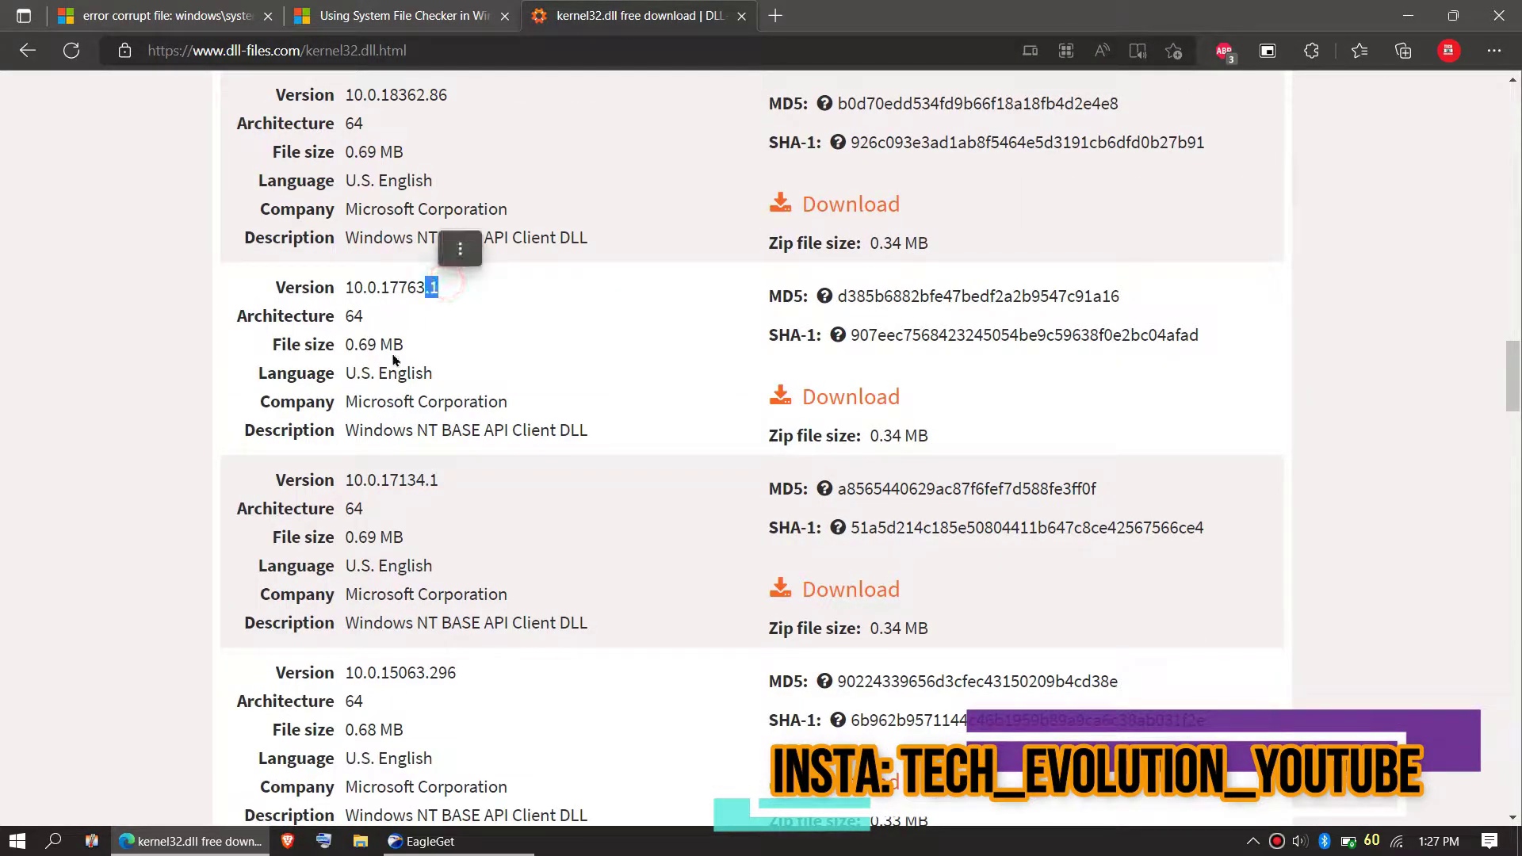
pyautogui.scroll(15, 394, 359)
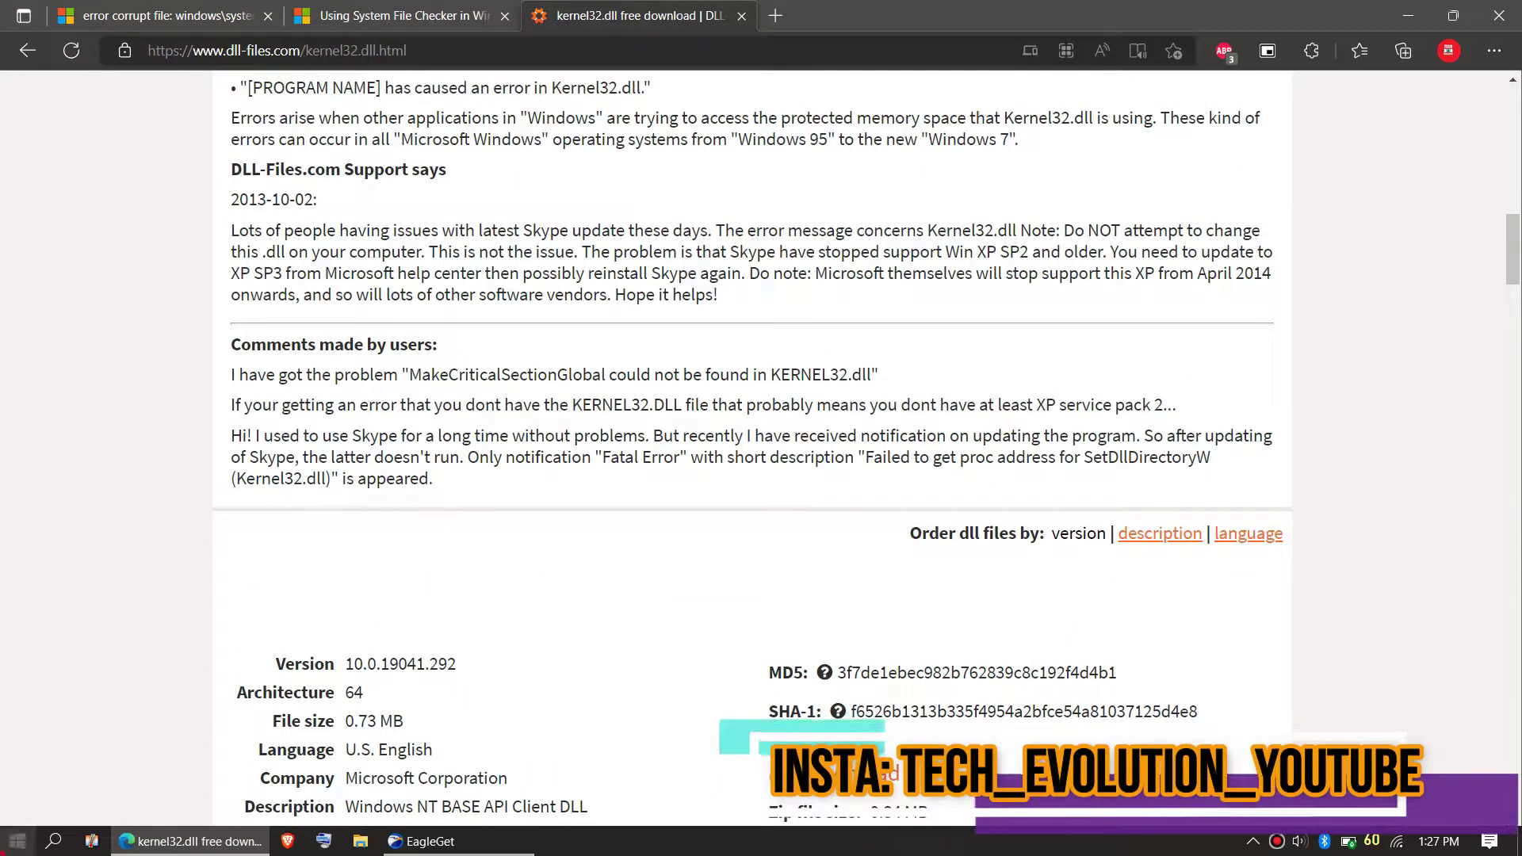
# - Check System Information for x64-based PC and version 10.0.19043, then minimize it
pyautogui.press('super')
pyautogui.write('s')
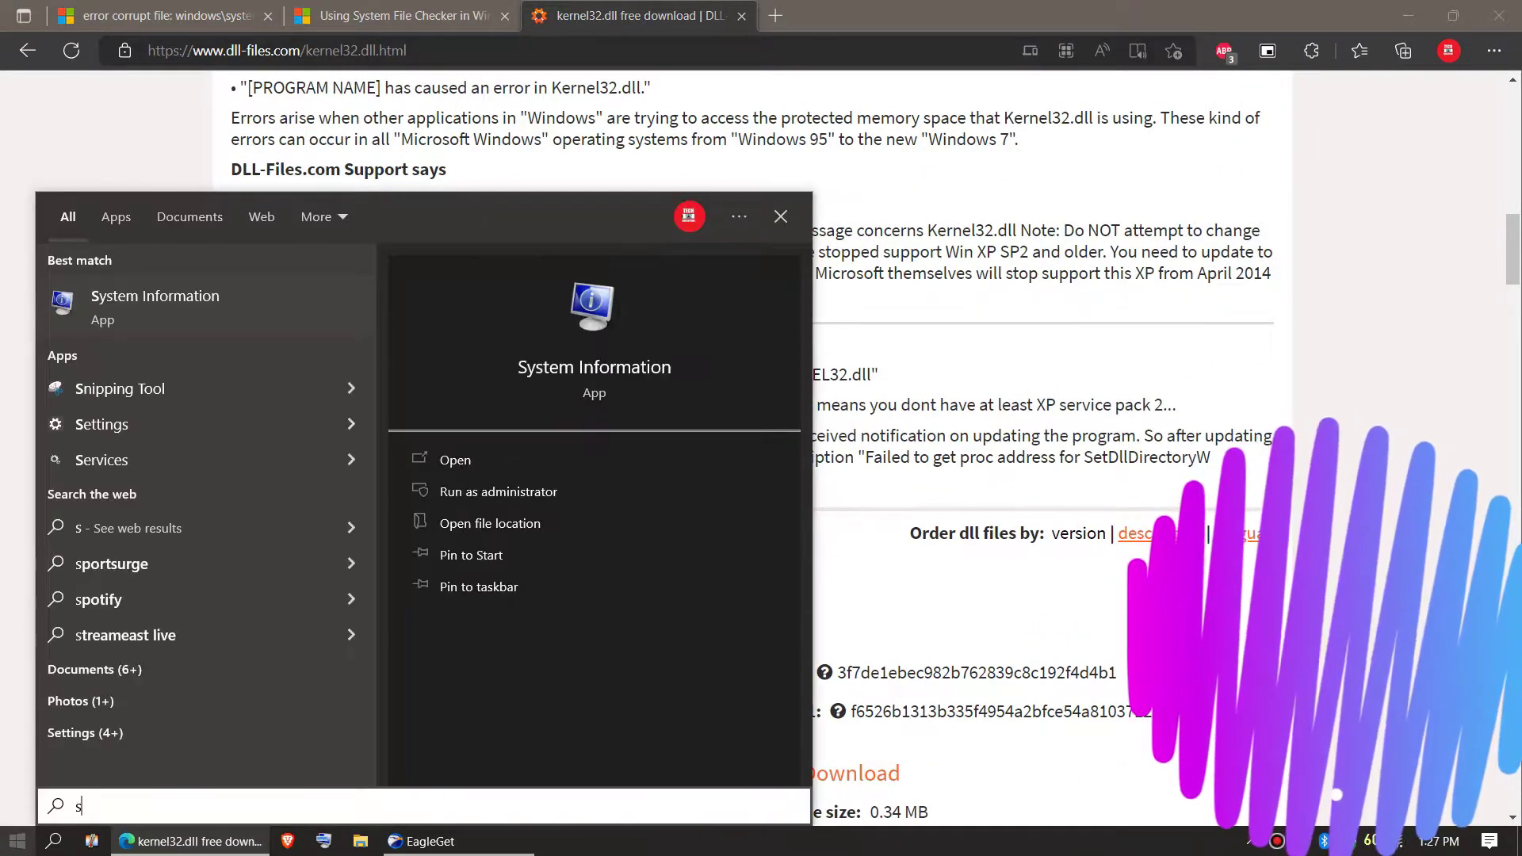
pyautogui.write('ys')
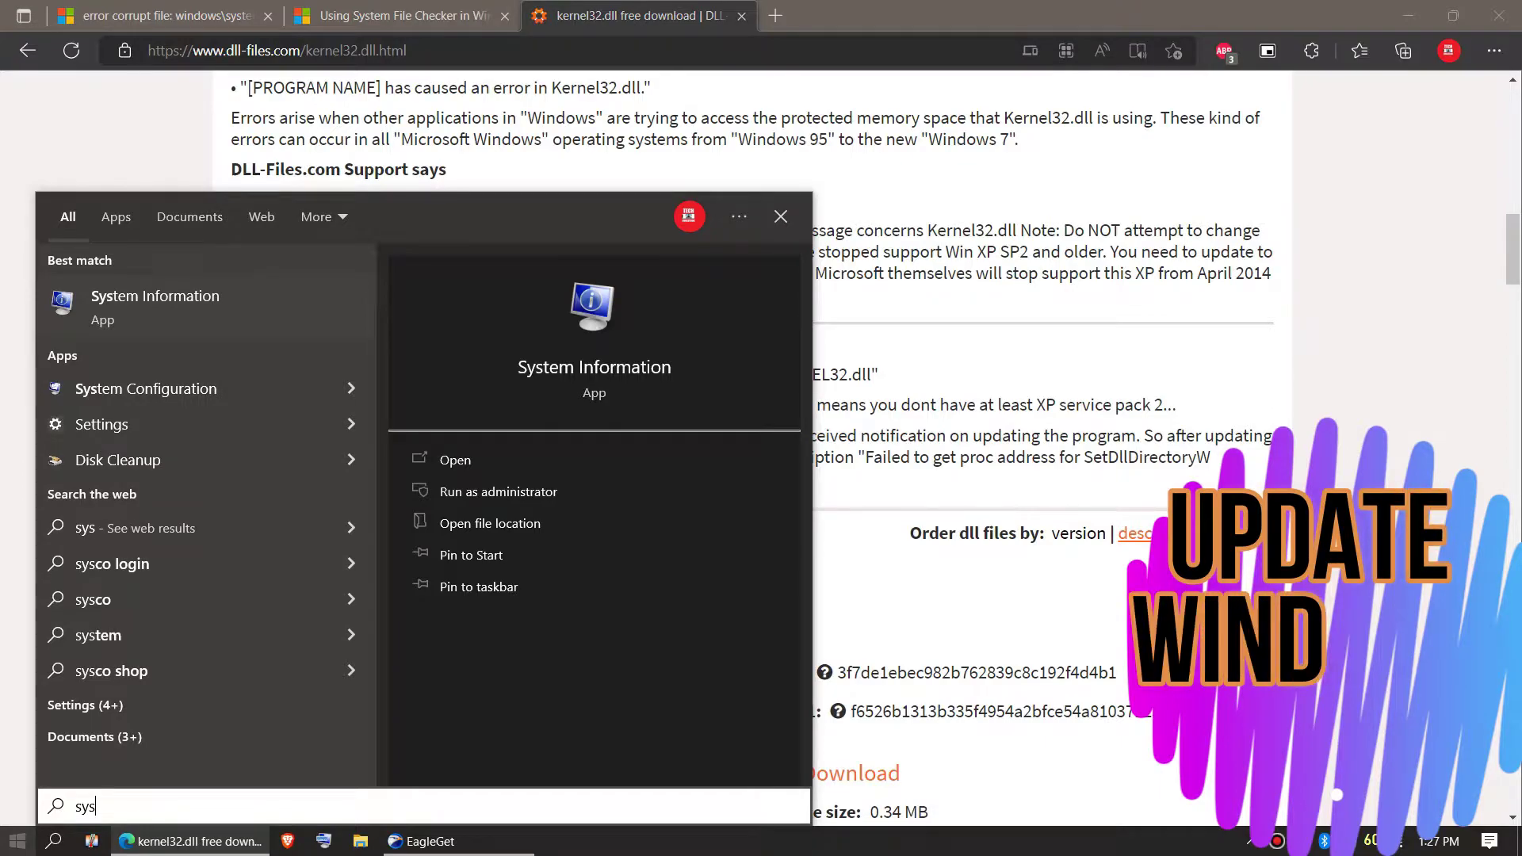
pyautogui.press('Return')
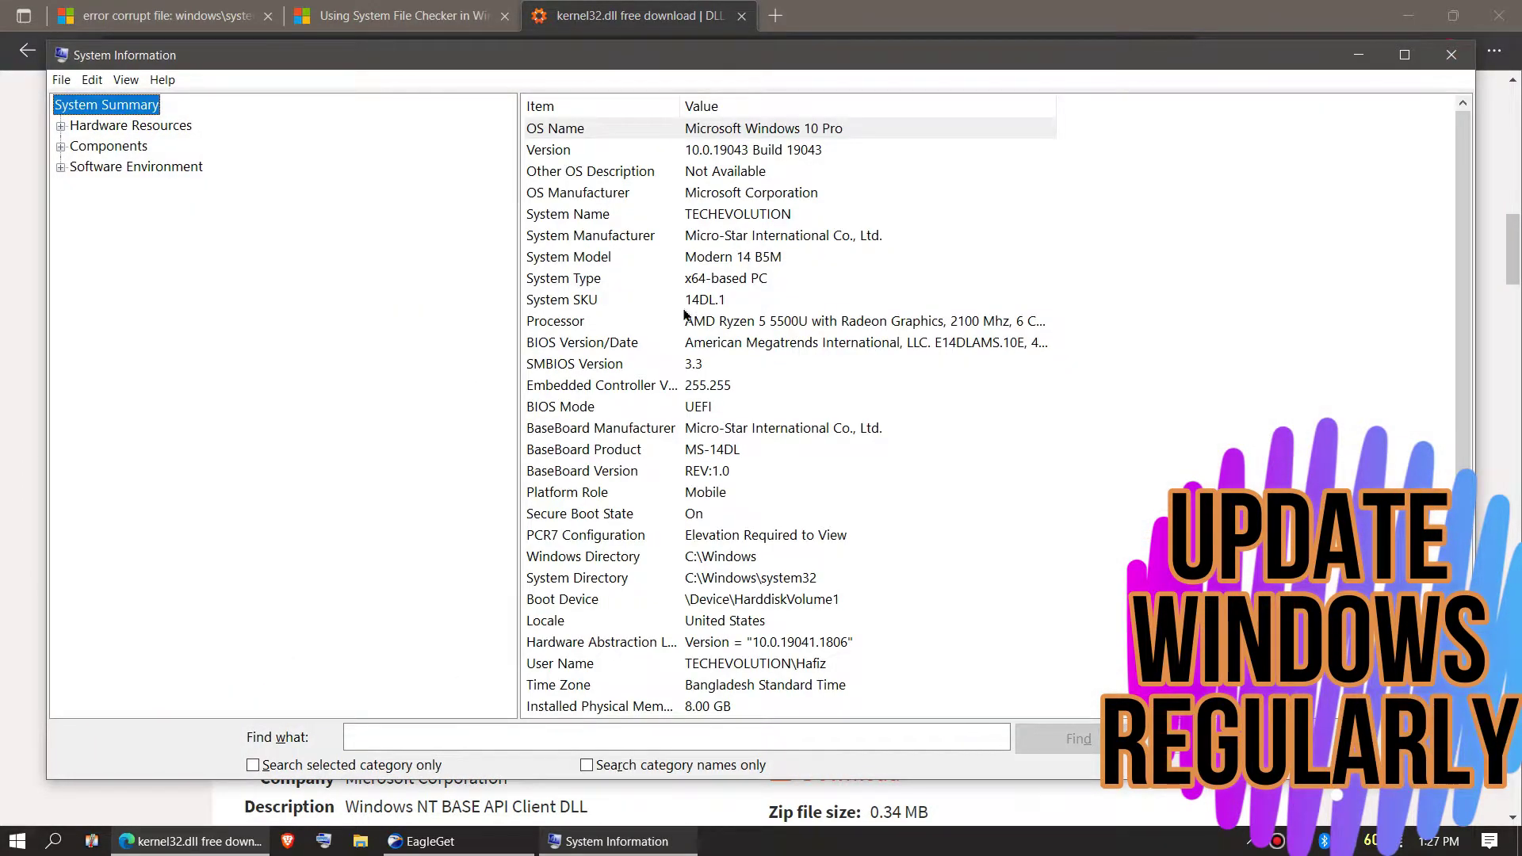
pyautogui.click(710, 278)
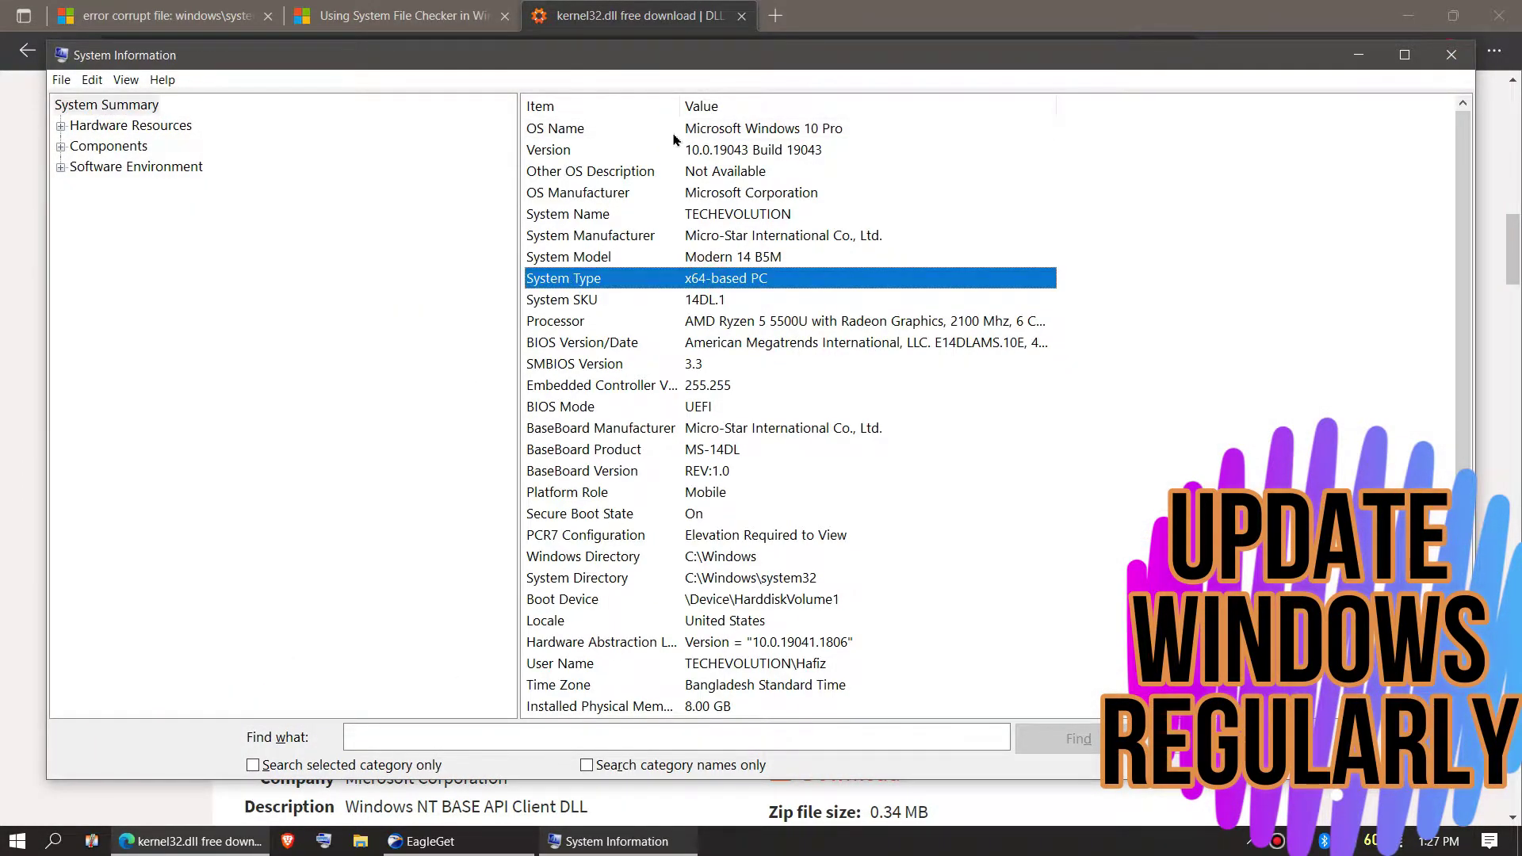
pyautogui.click(700, 151)
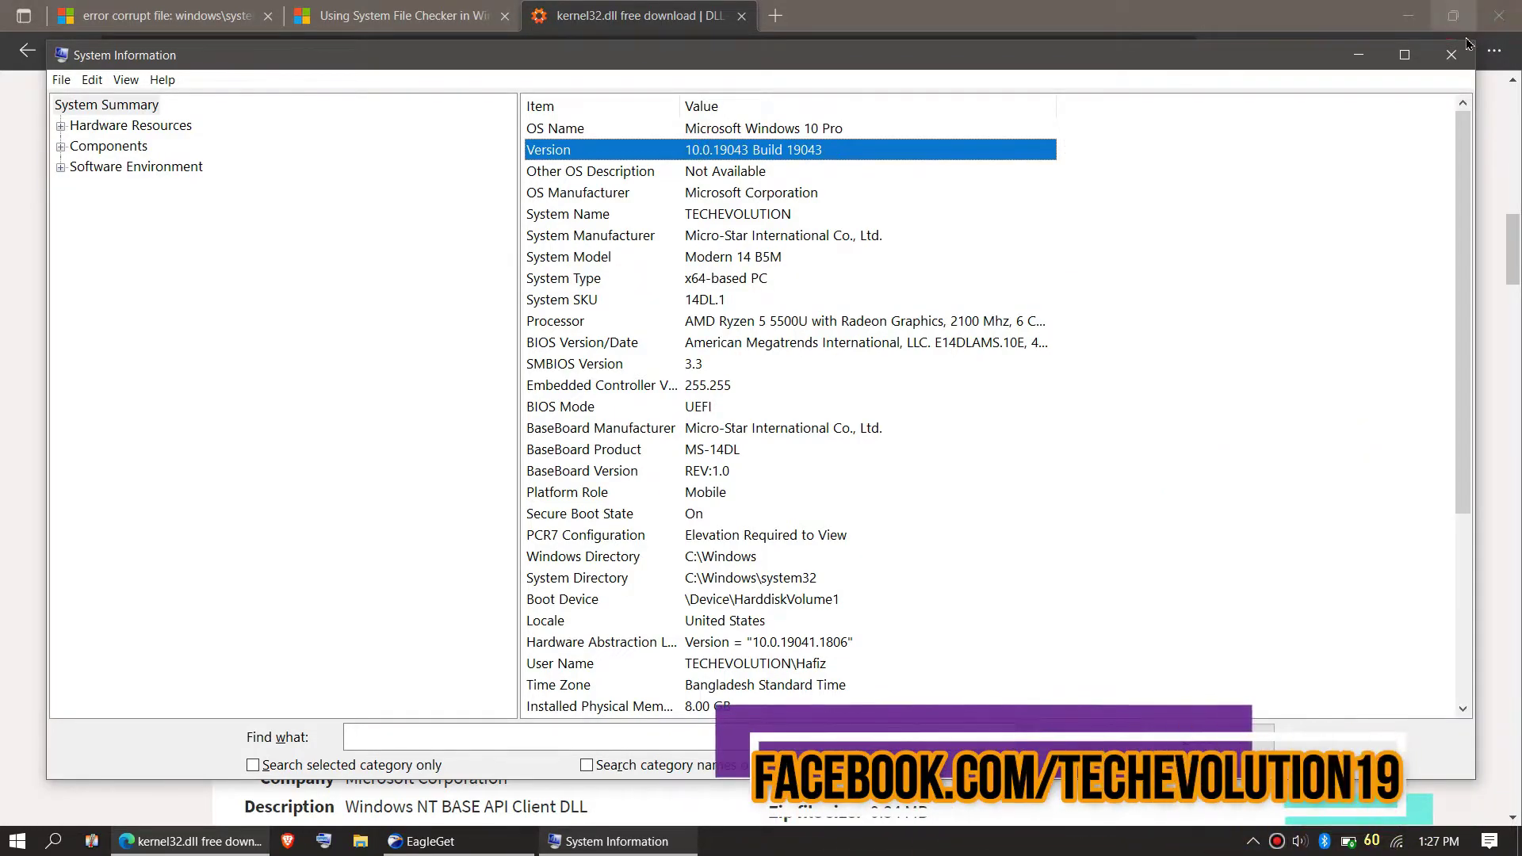
pyautogui.click(1357, 57)
# - Start downloading the 10.0.19041.292 kernel32.dll zip from DLL-files.com
pyautogui.scroll(-3, 440, 555)
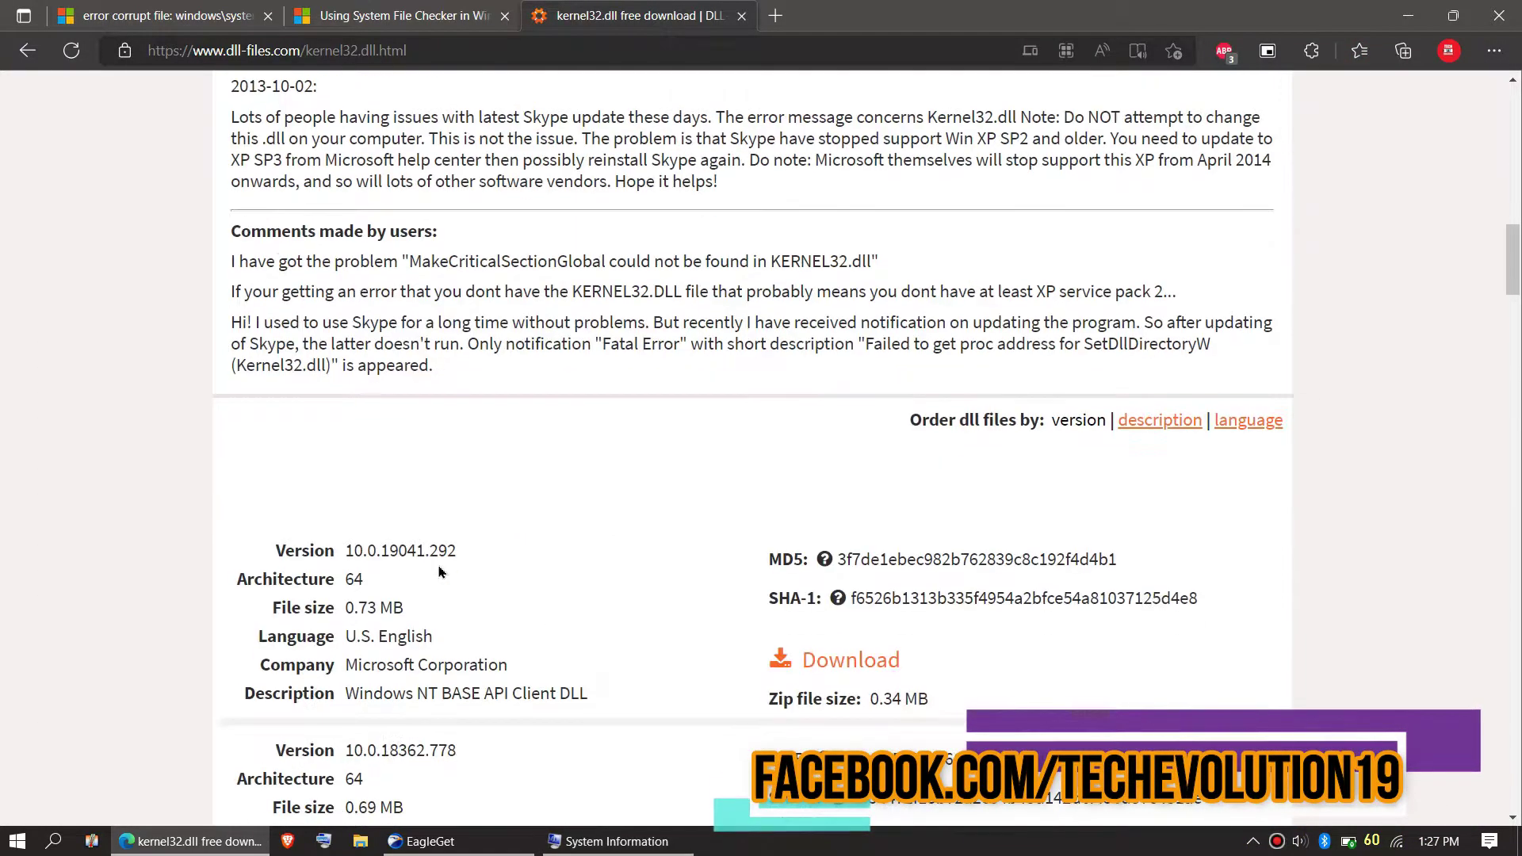
pyautogui.scroll(-1, 440, 559)
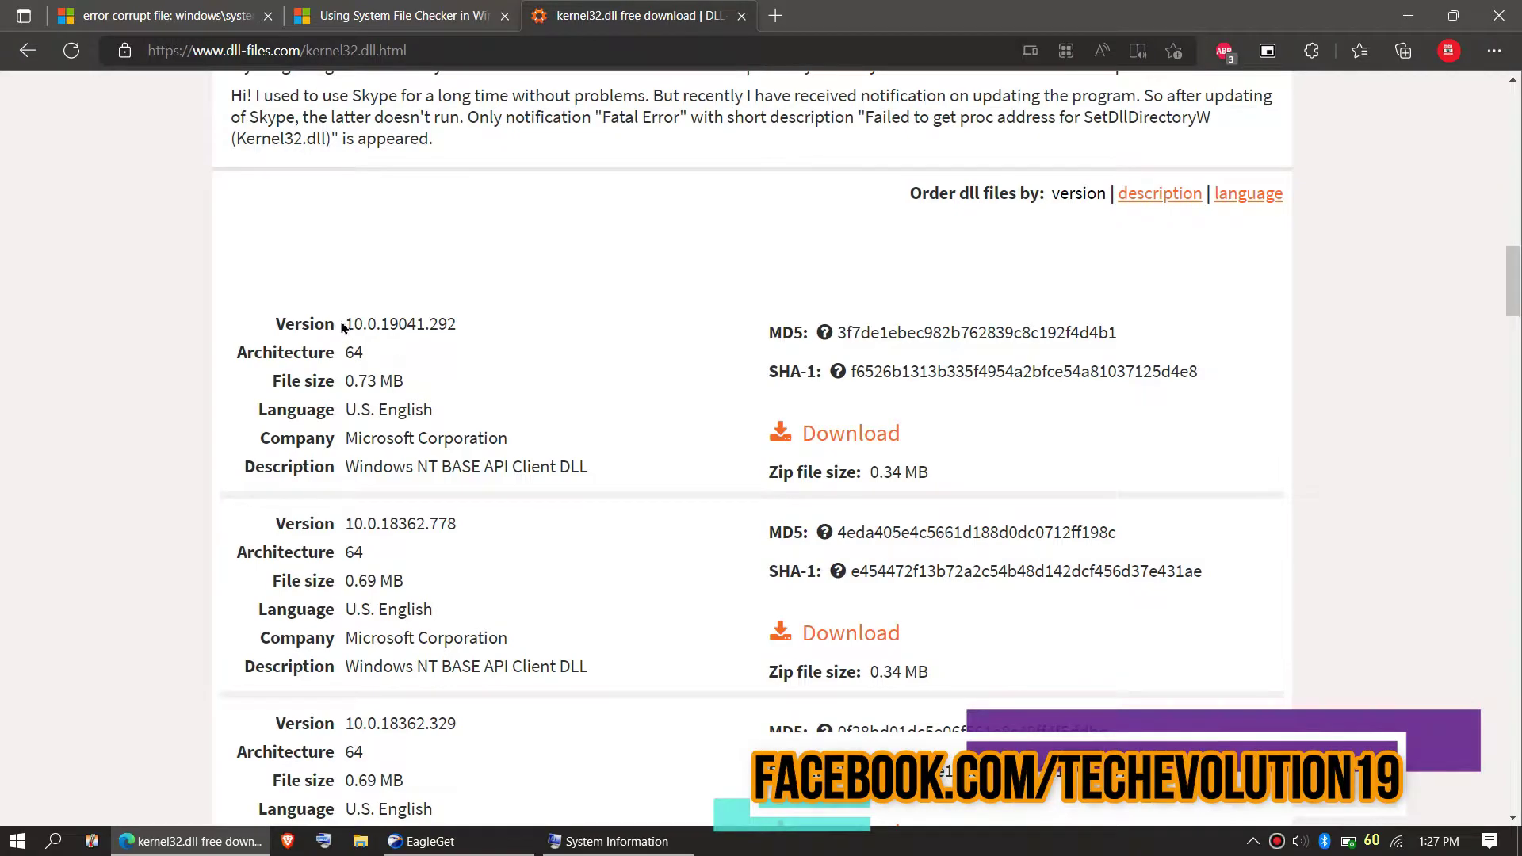
pyautogui.click(824, 434)
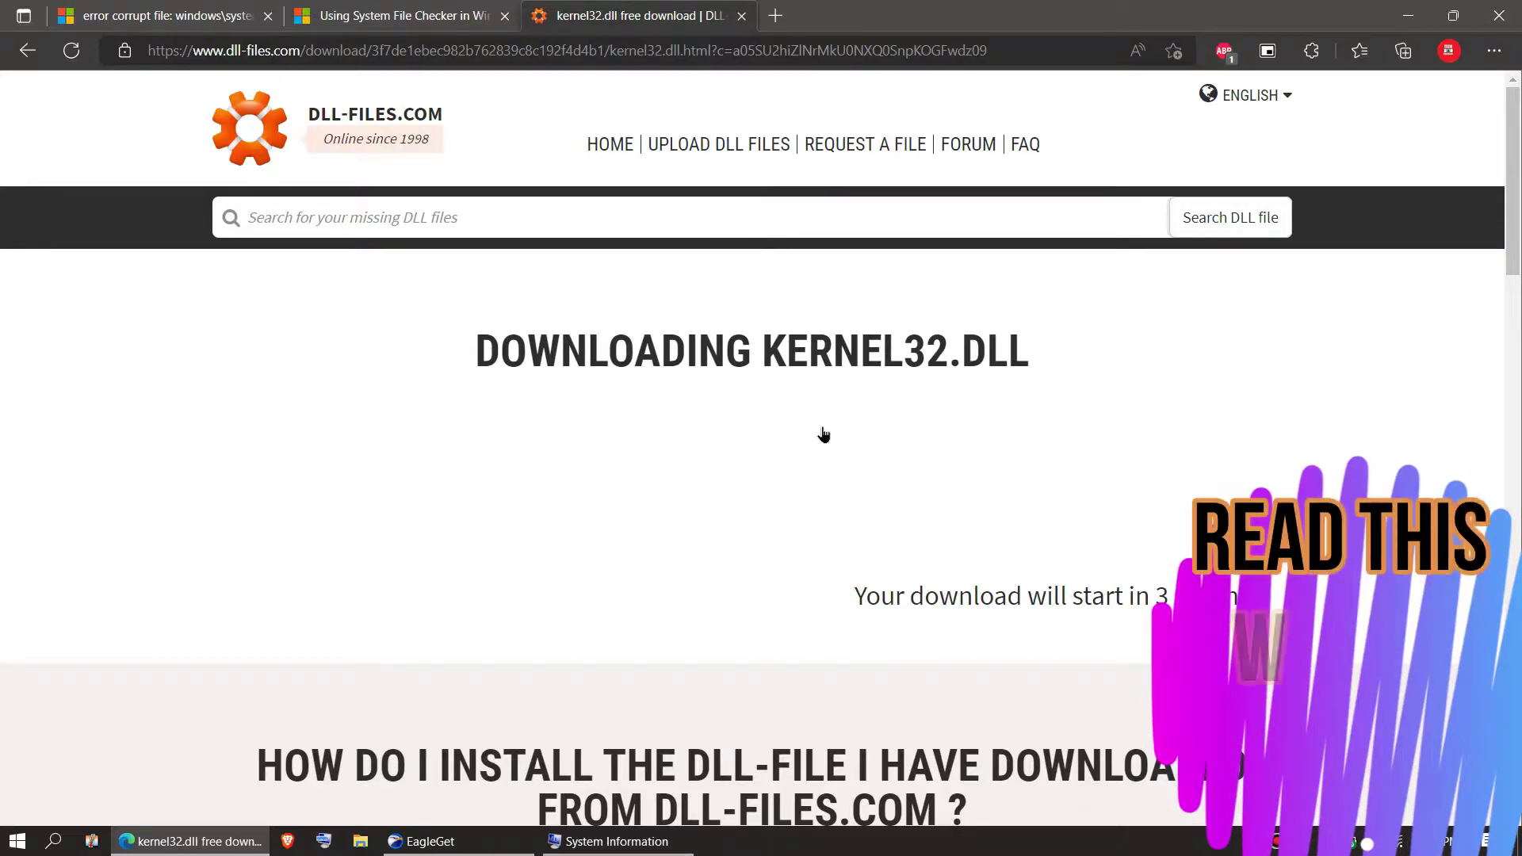
# - Confirm the kernel32.zip download, open the archive, and select kernel32.dll inside
pyautogui.scroll(-8, 825, 434)
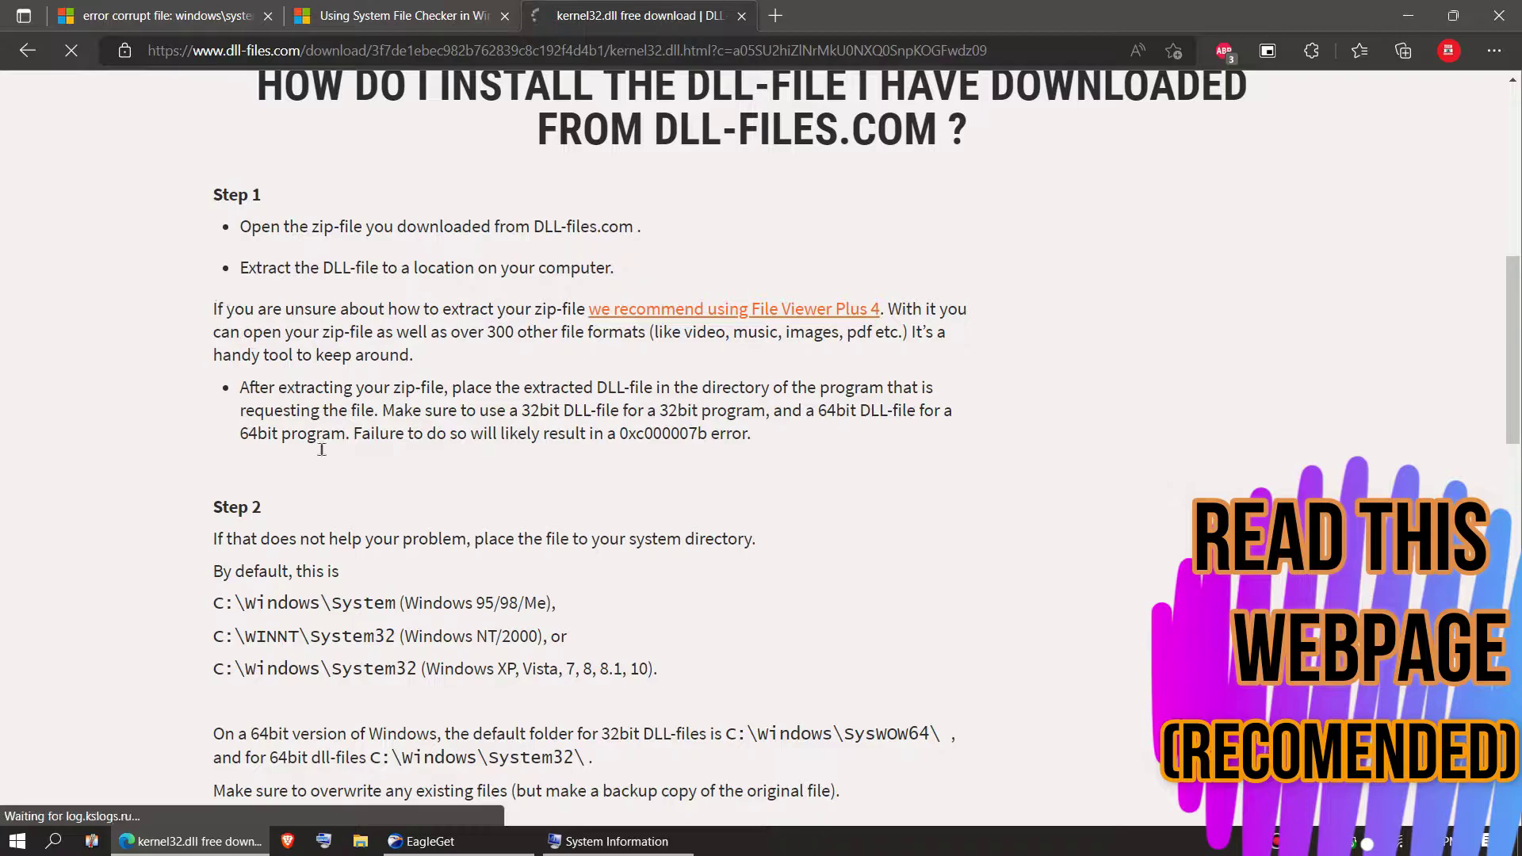
pyautogui.scroll(-3, 364, 468)
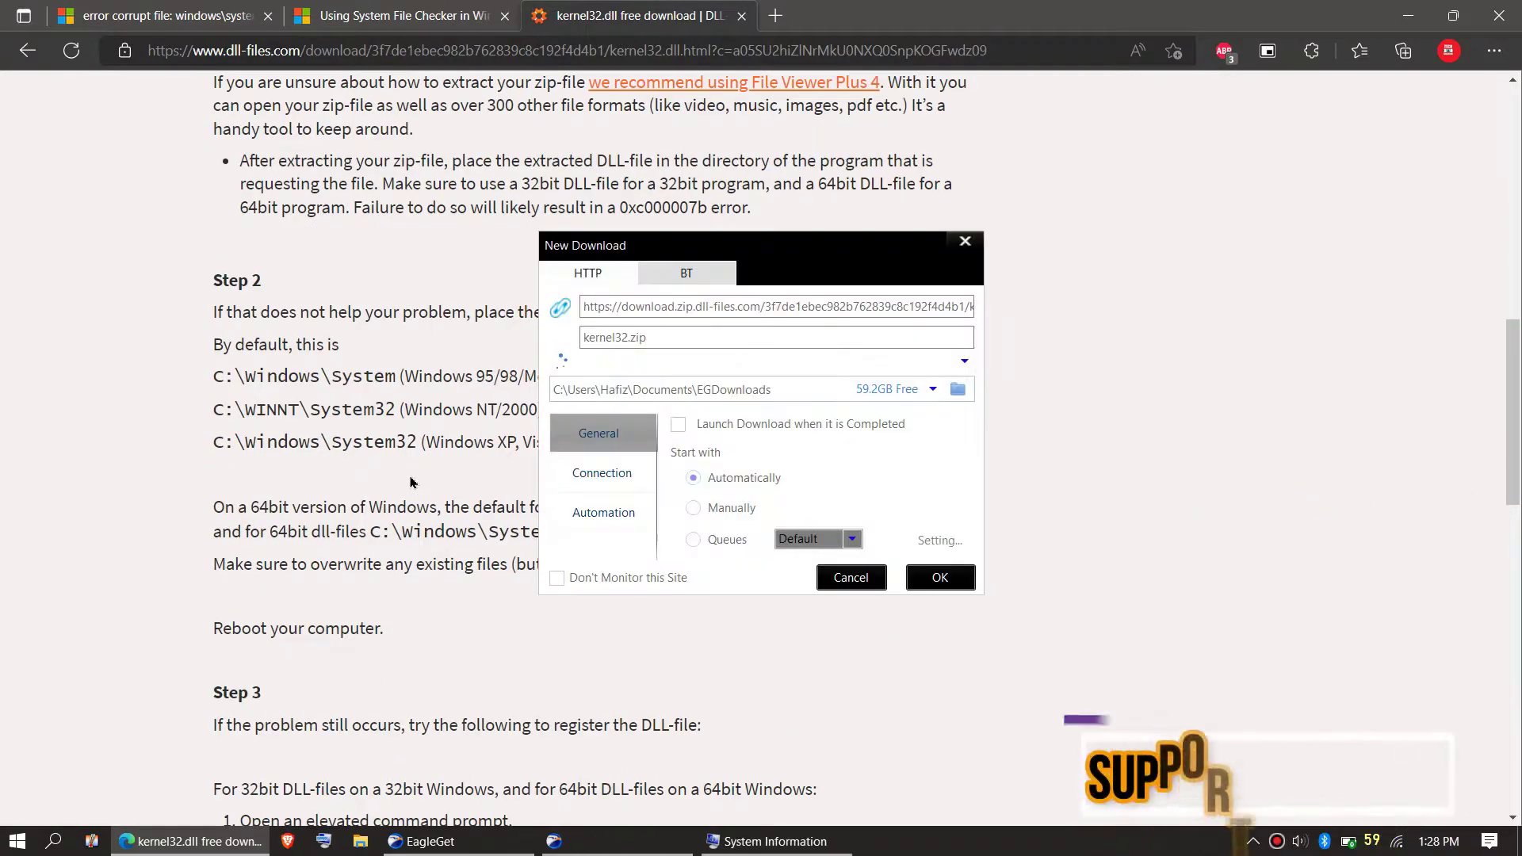
pyautogui.click(941, 578)
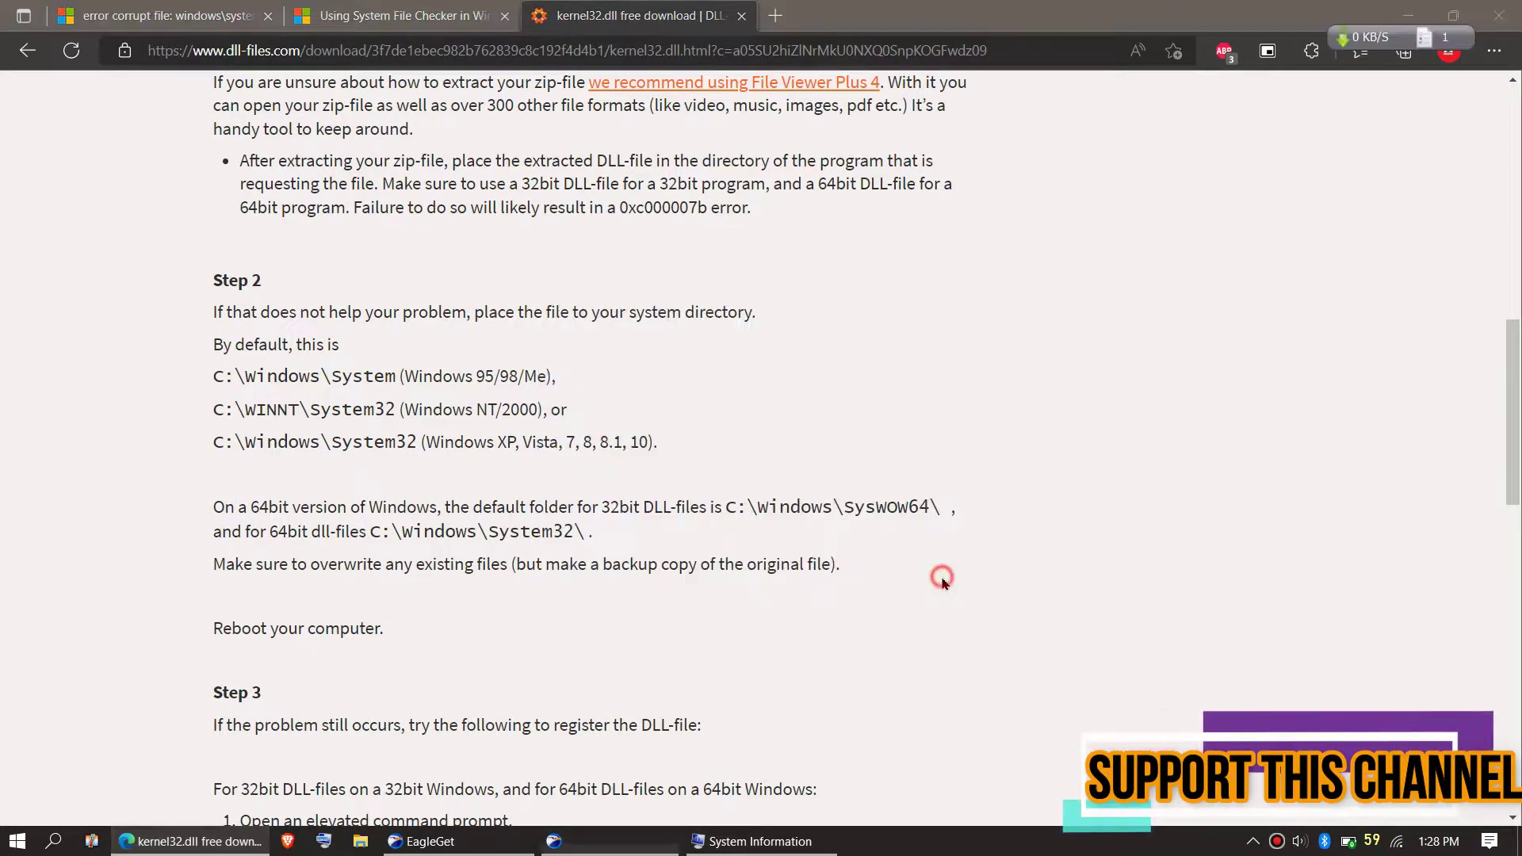
pyautogui.click(1352, 802)
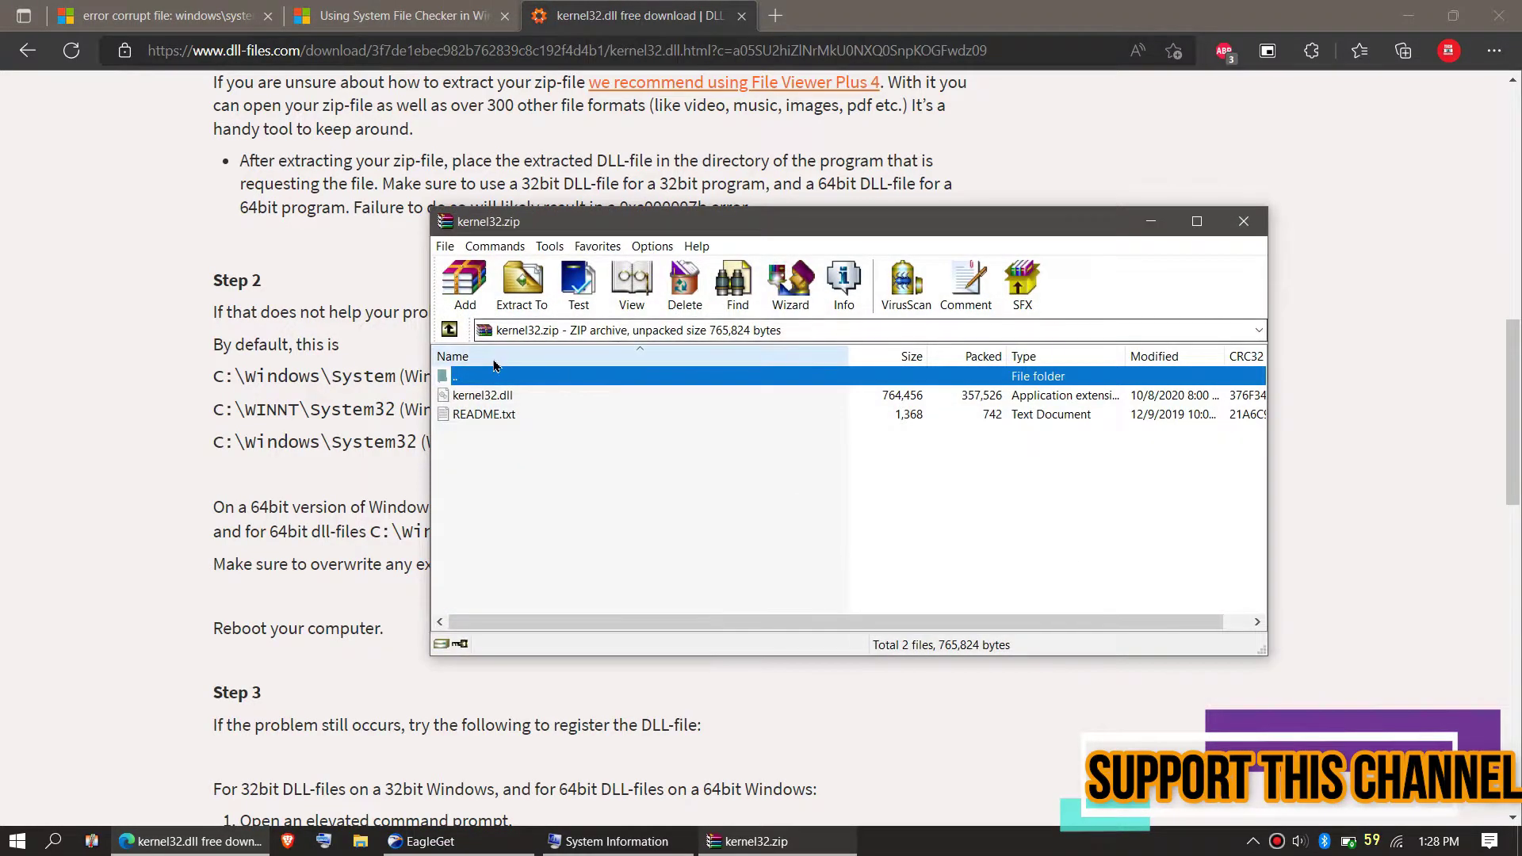
pyautogui.click(494, 397)
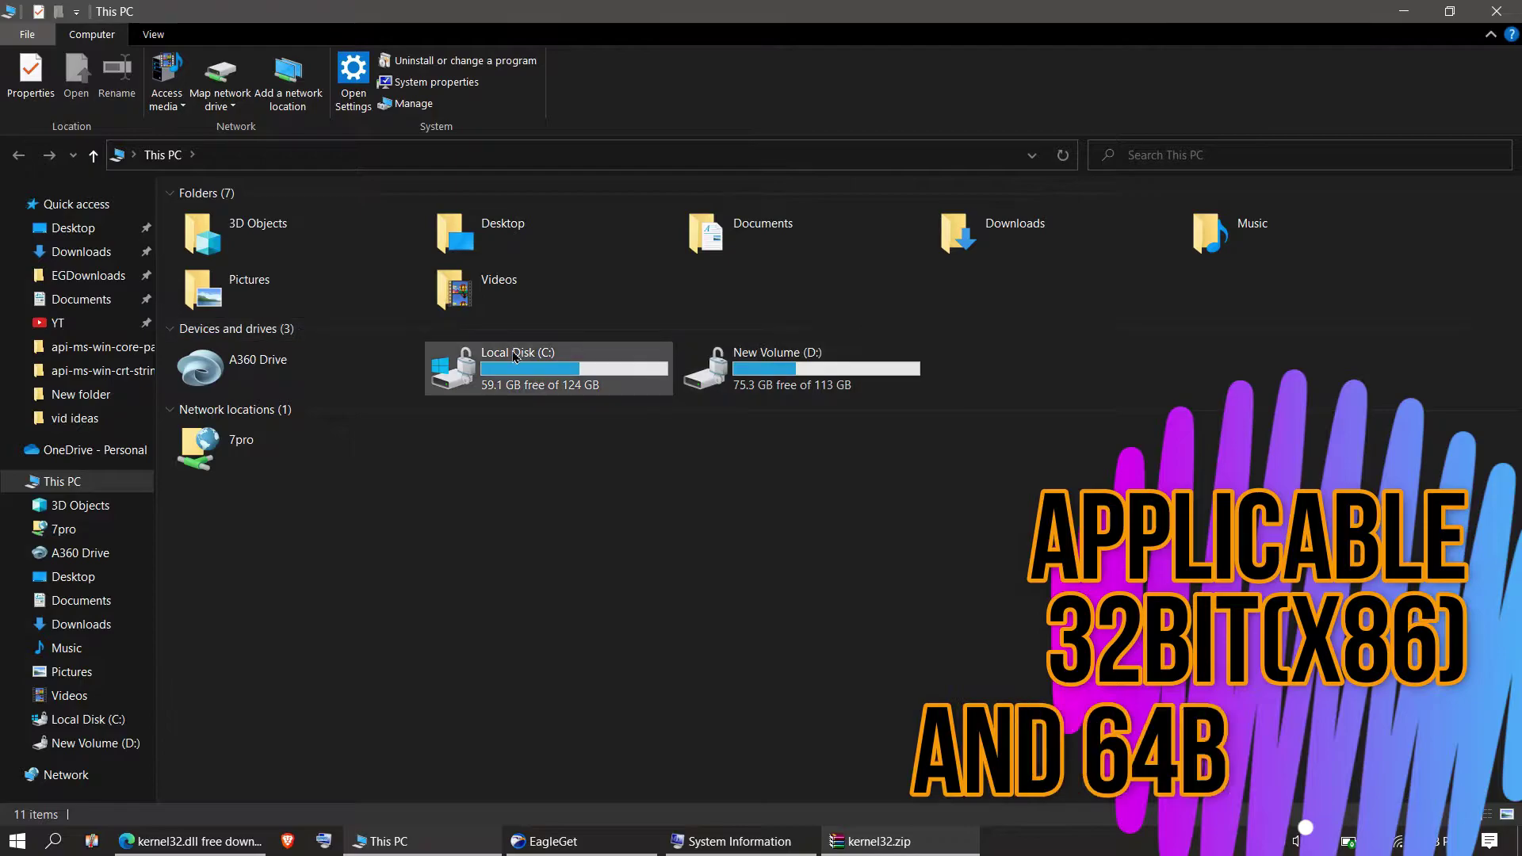
# - Copy kernel32.dll from the archive into C:\Windows\System32, replacing the existing file
pyautogui.doubleClick(527, 369)
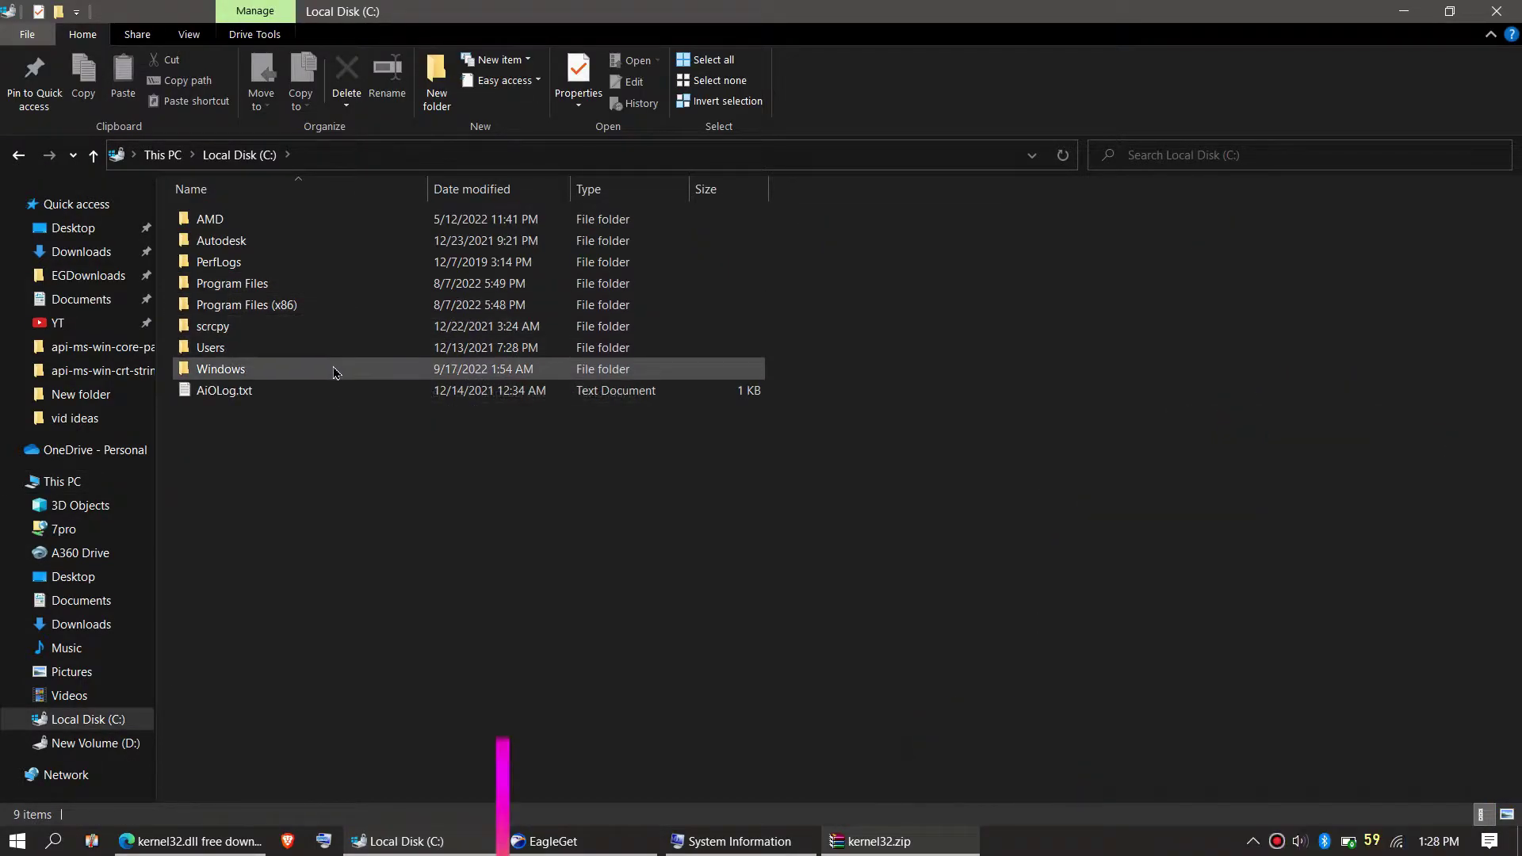
pyautogui.doubleClick(336, 374)
pyautogui.scroll(-20, 334, 375)
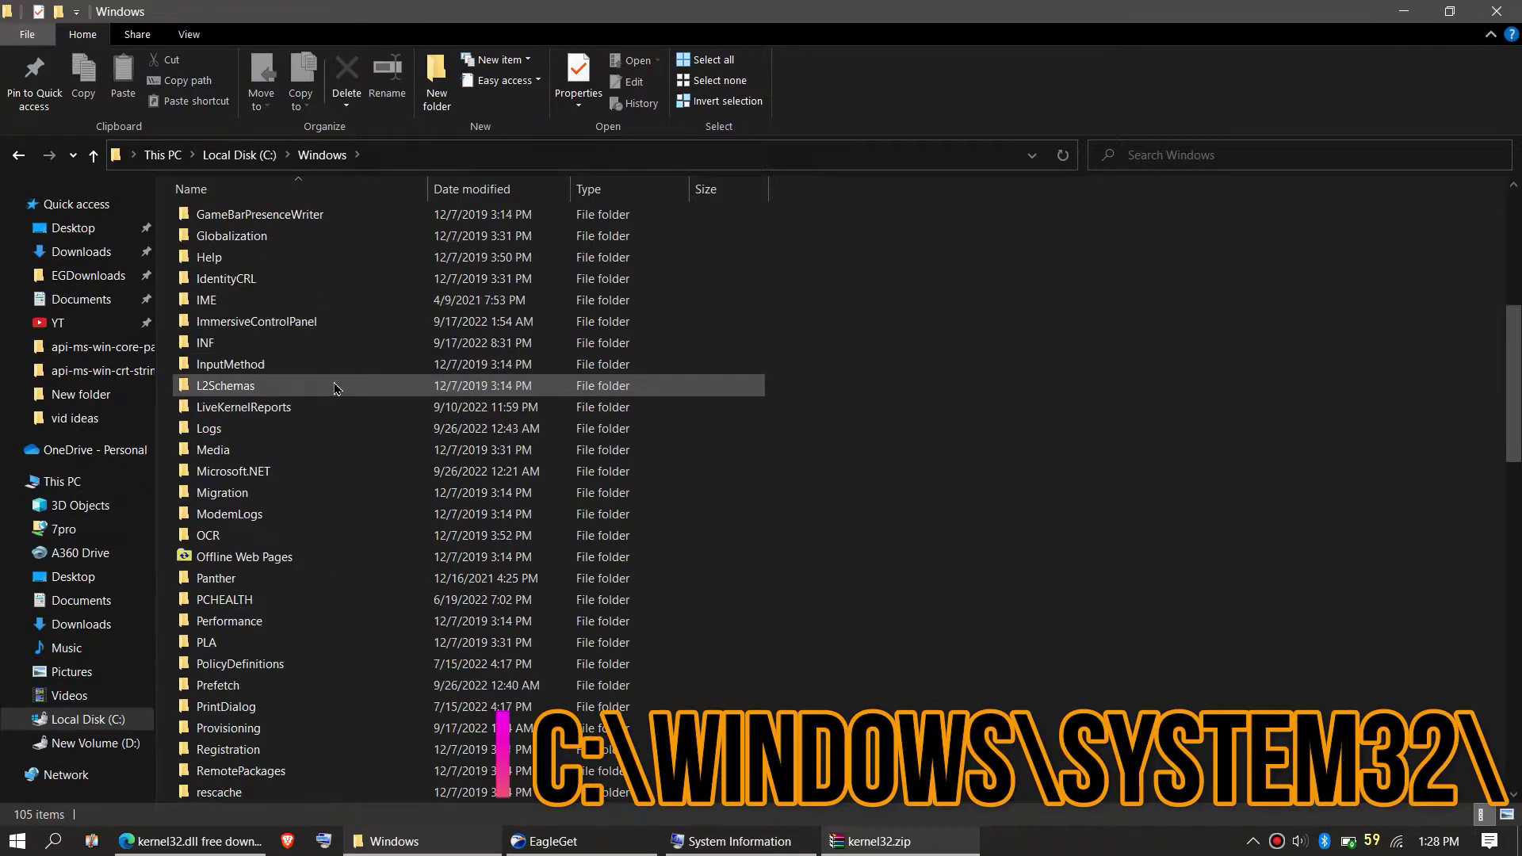
pyautogui.scroll(-3, 325, 493)
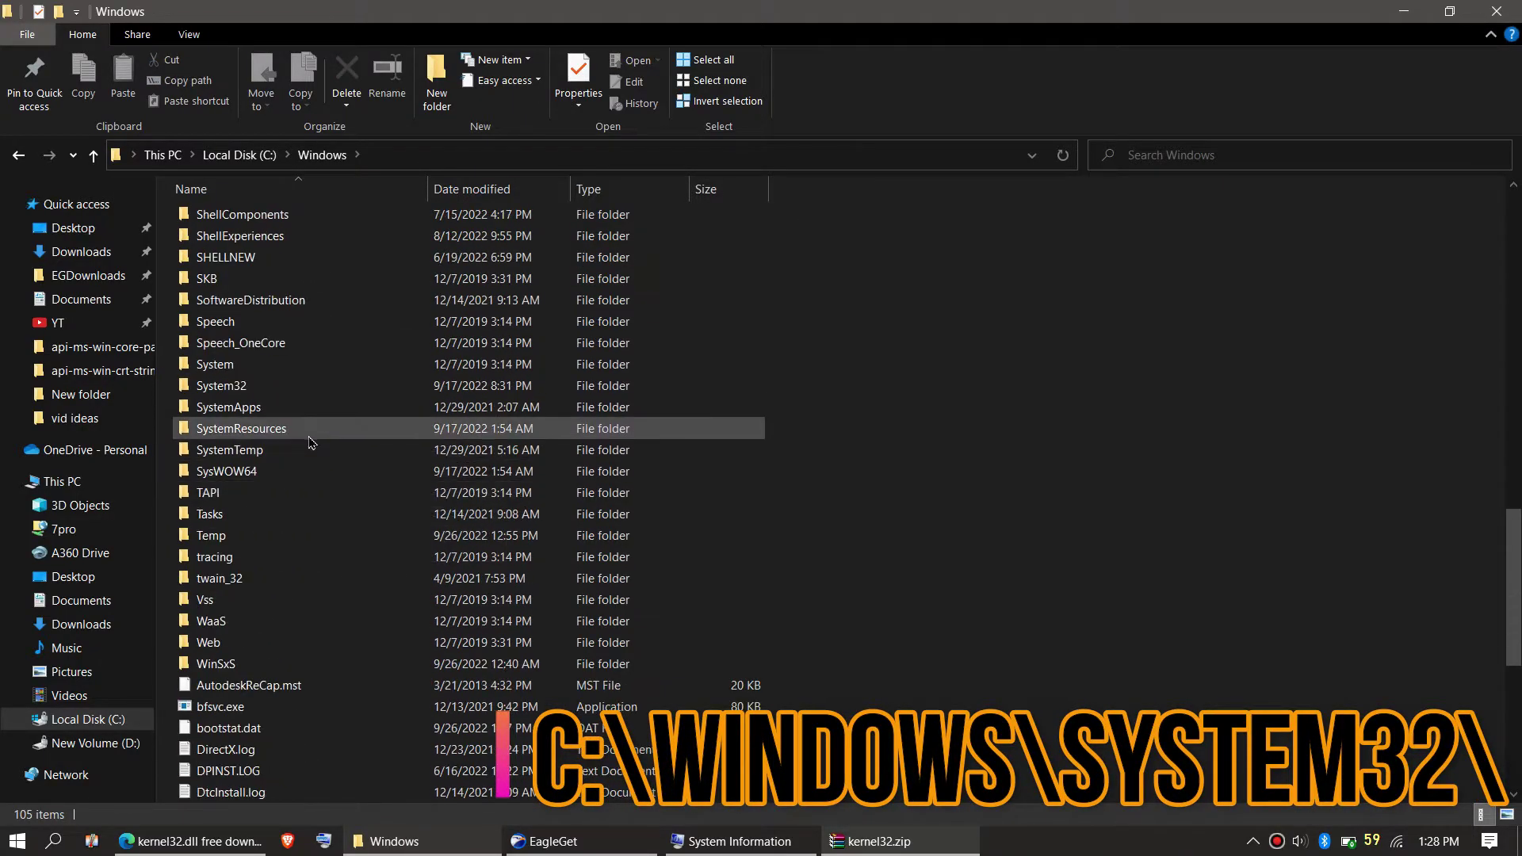
pyautogui.click(263, 390)
pyautogui.doubleClick(262, 390)
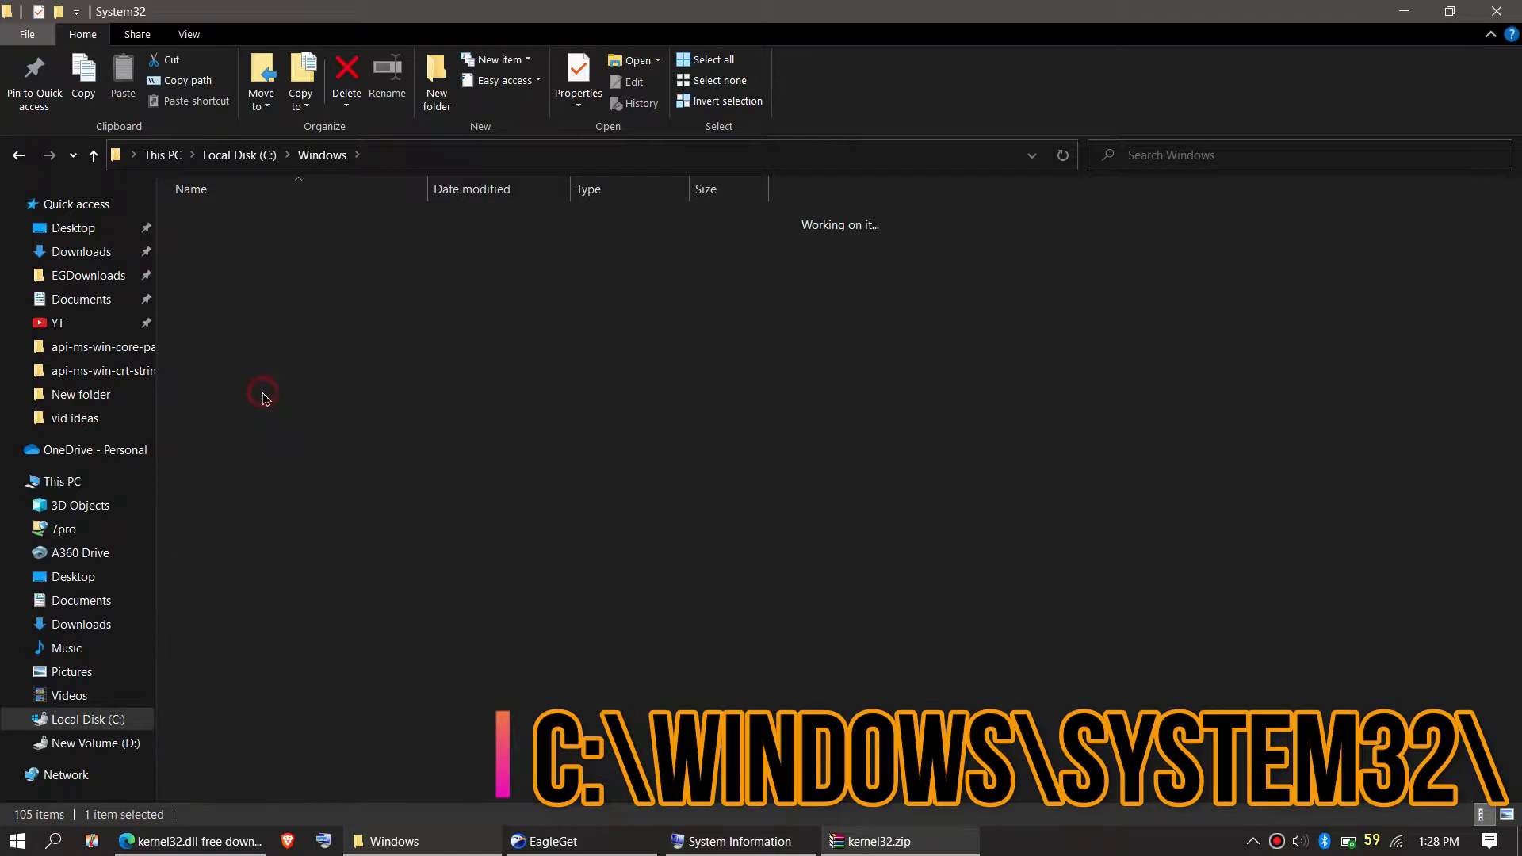
pyautogui.click(945, 847)
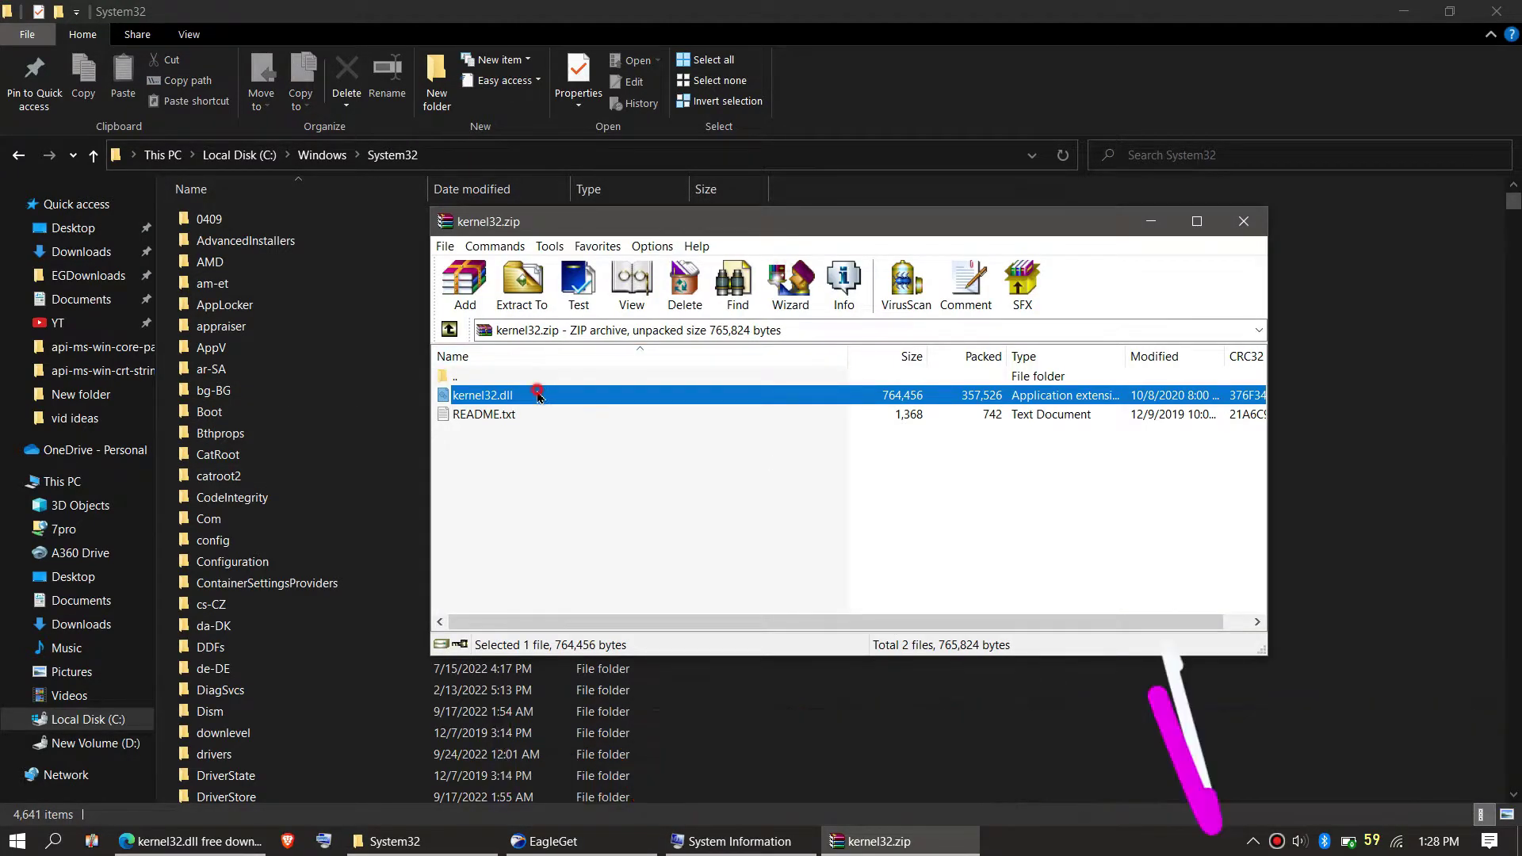
pyautogui.moveTo(537, 396); pyautogui.dragTo(1331, 464)
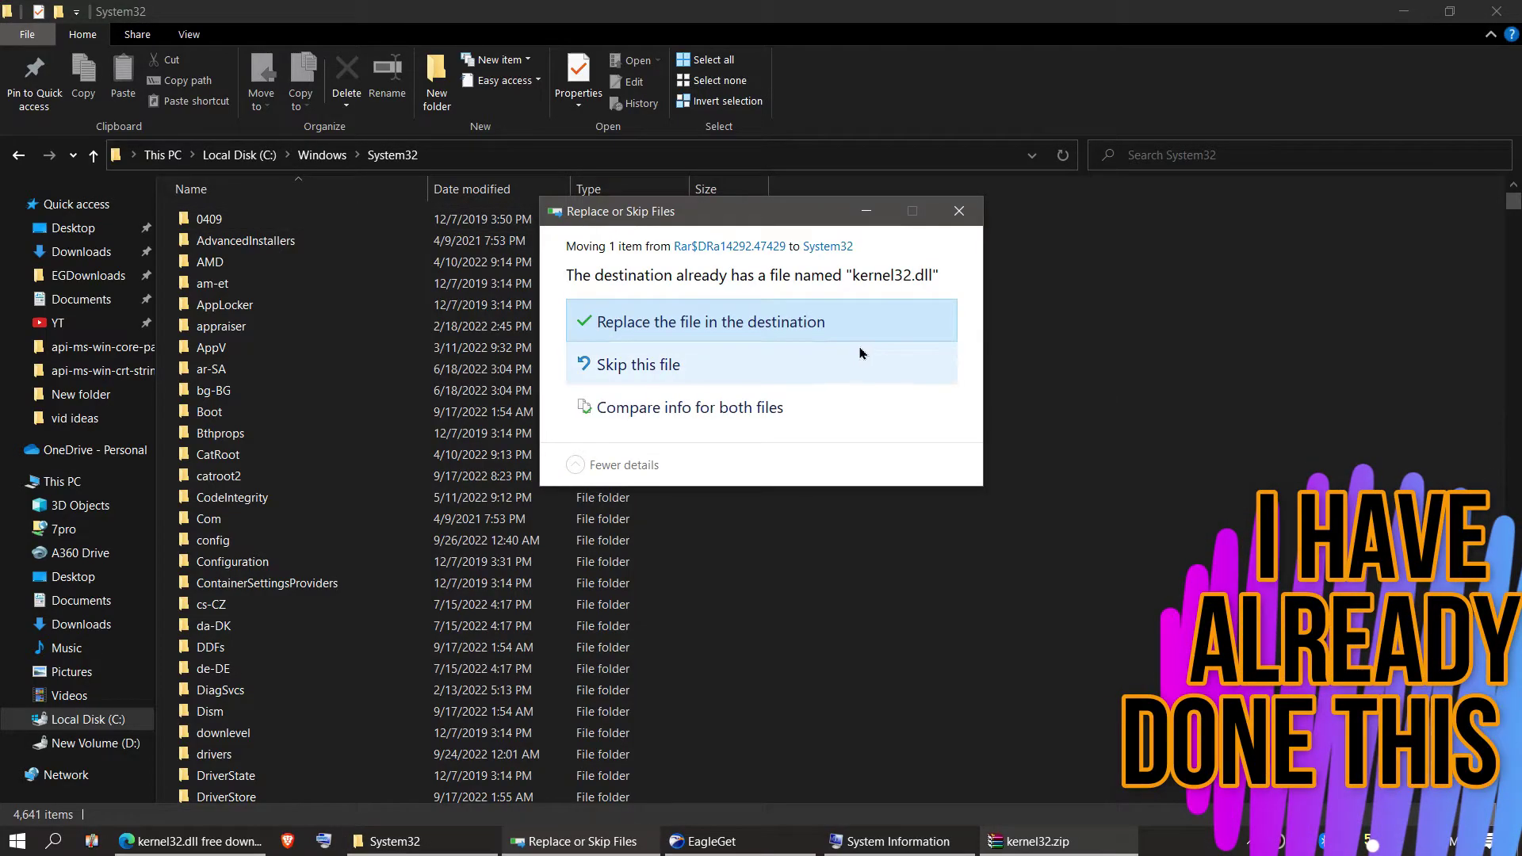
pyautogui.press('Return')
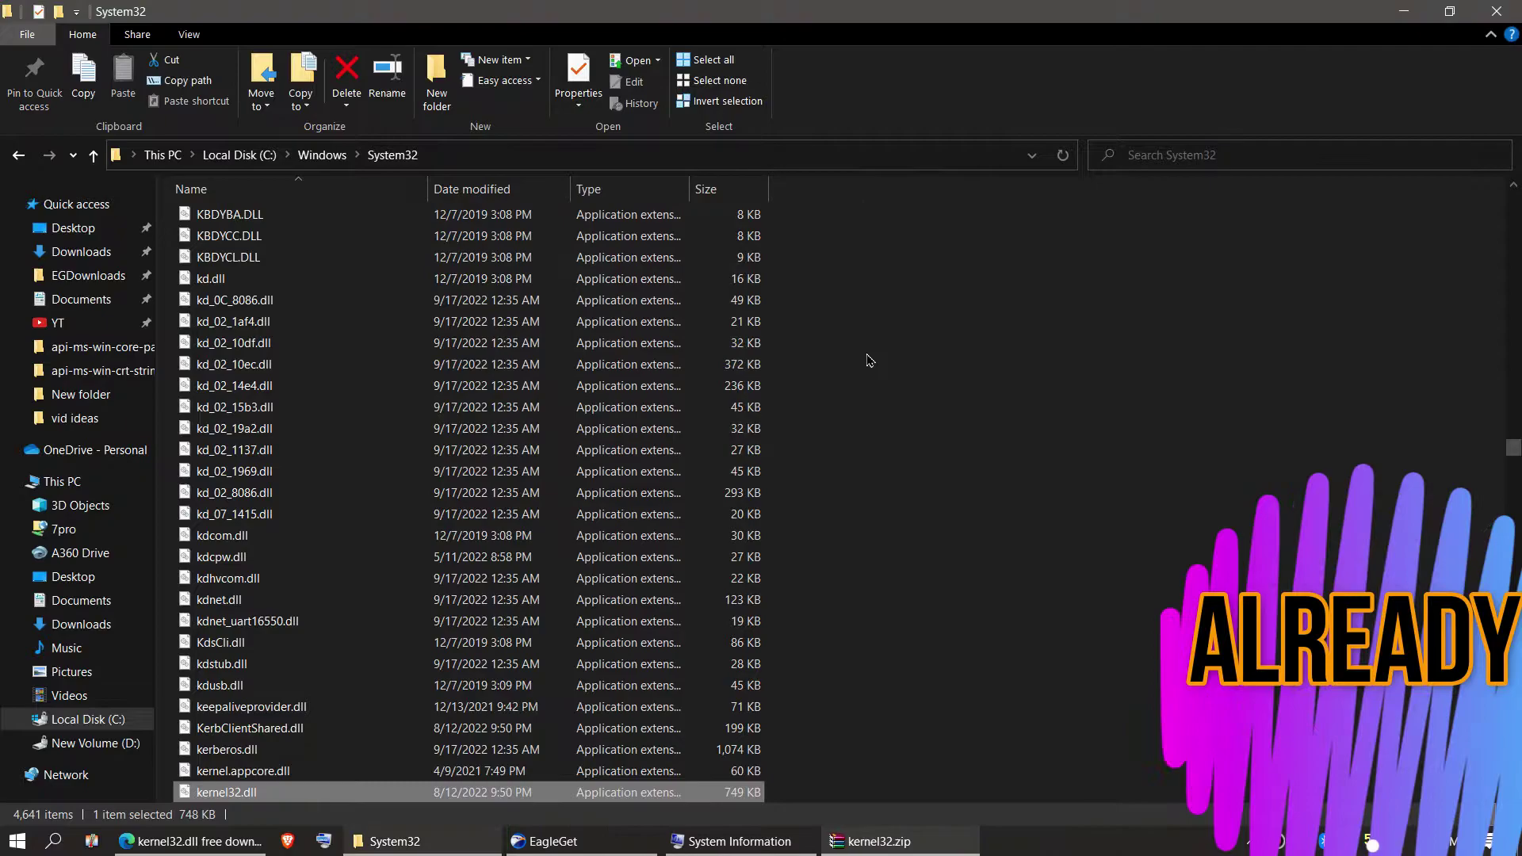
# - Search System32 to confirm kernel32.dll (748 KB), then minimize Explorer
pyautogui.click(1133, 154)
pyautogui.click(1165, 190)
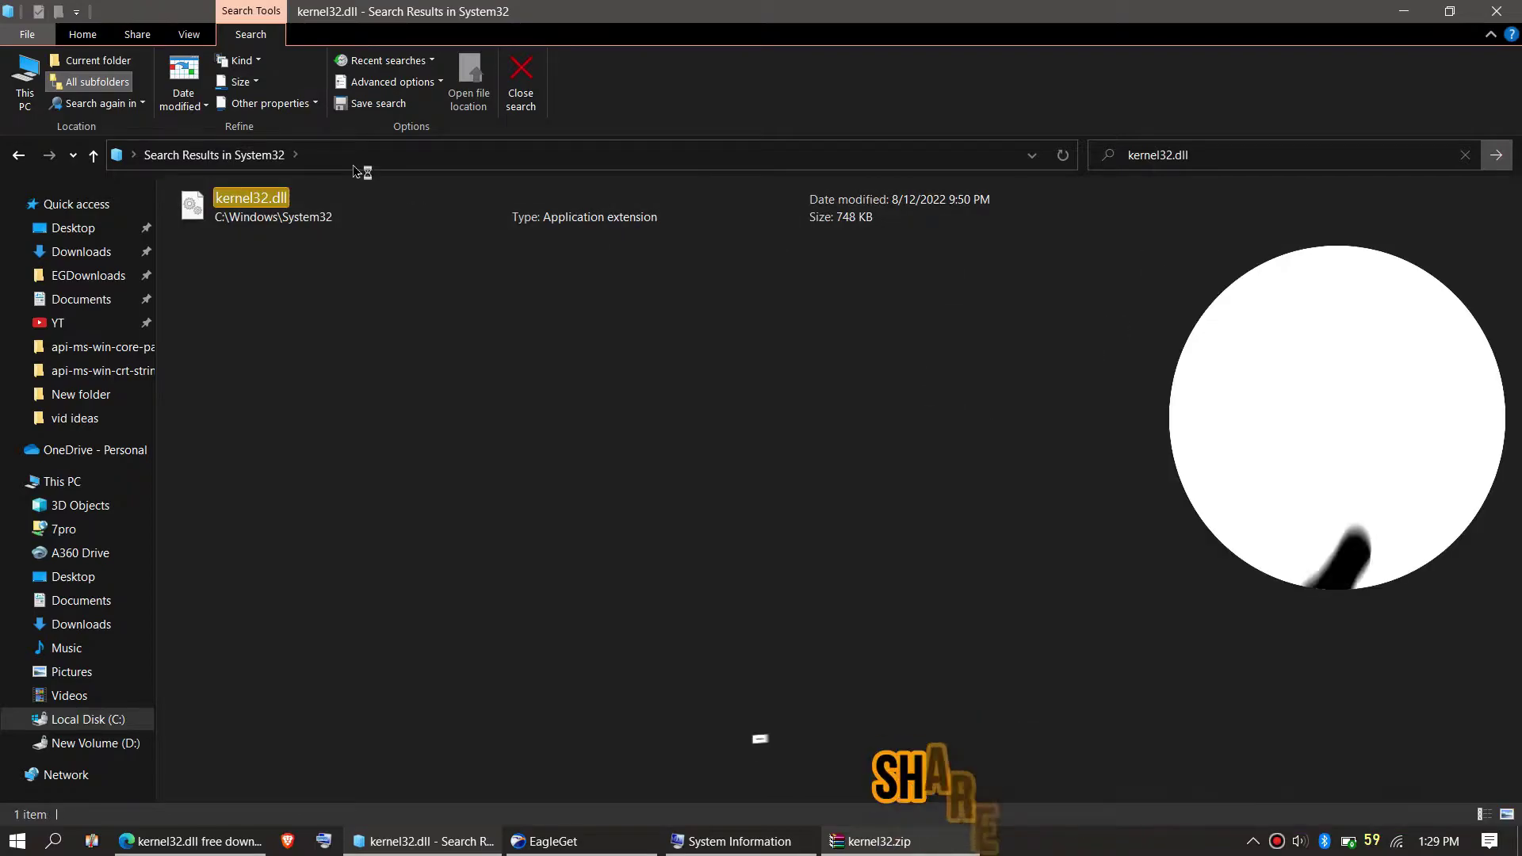
pyautogui.click(336, 193)
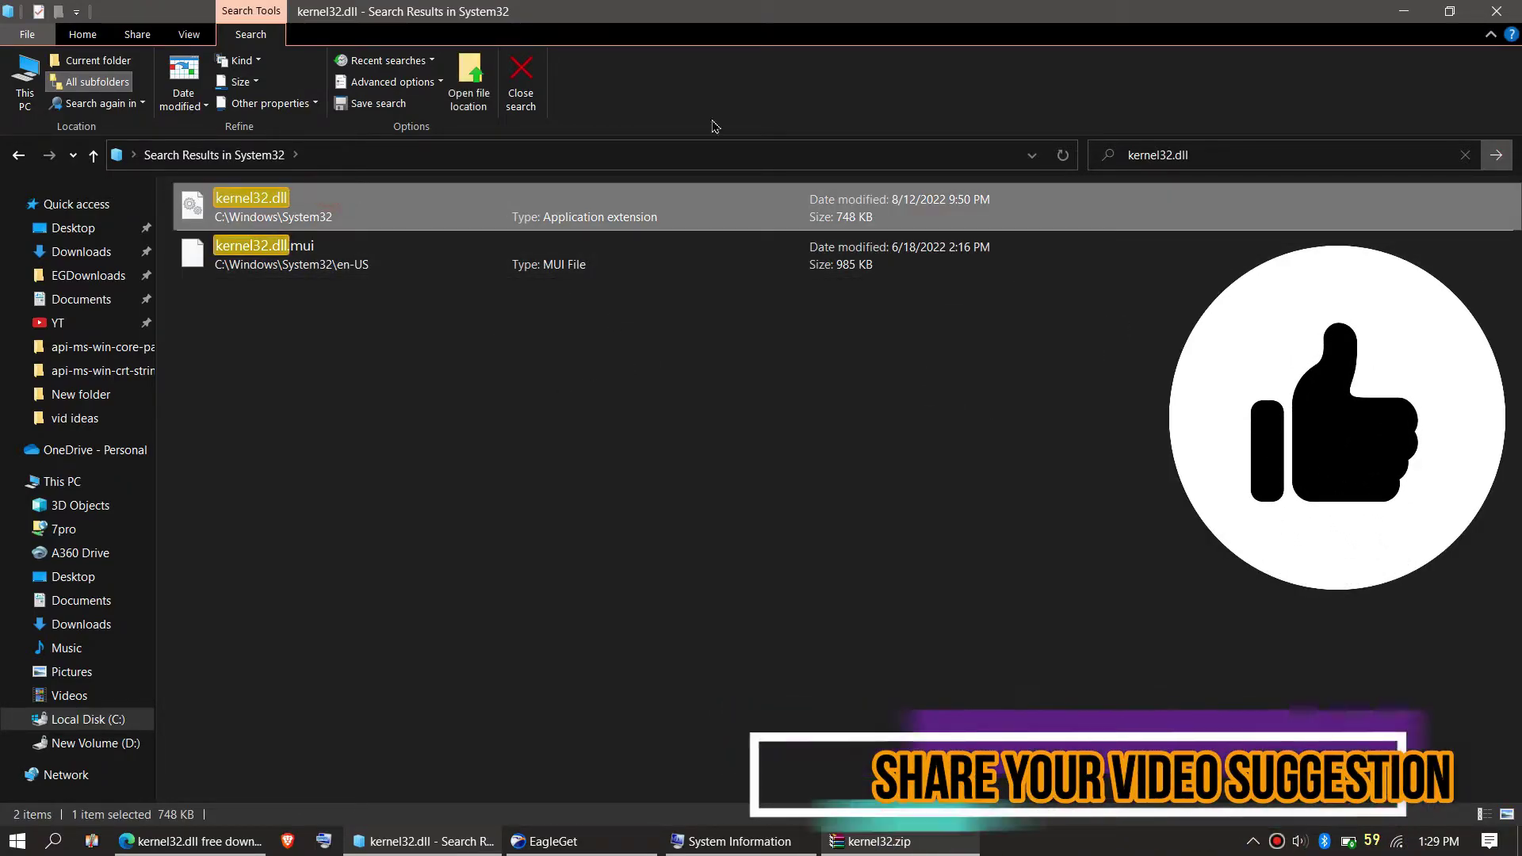
pyautogui.click(1402, 10)
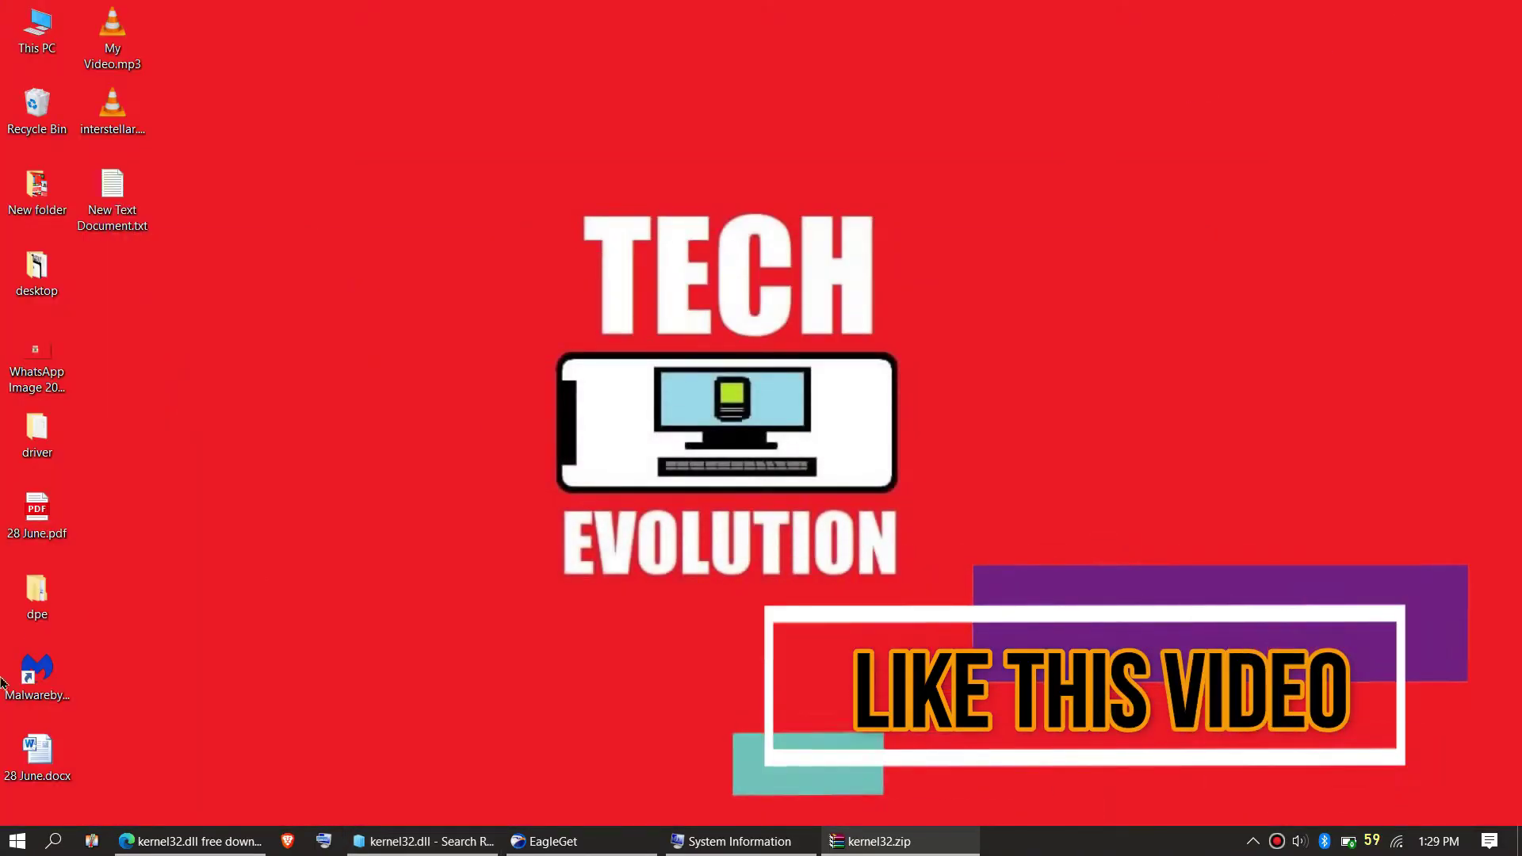
pyautogui.click(16, 841)
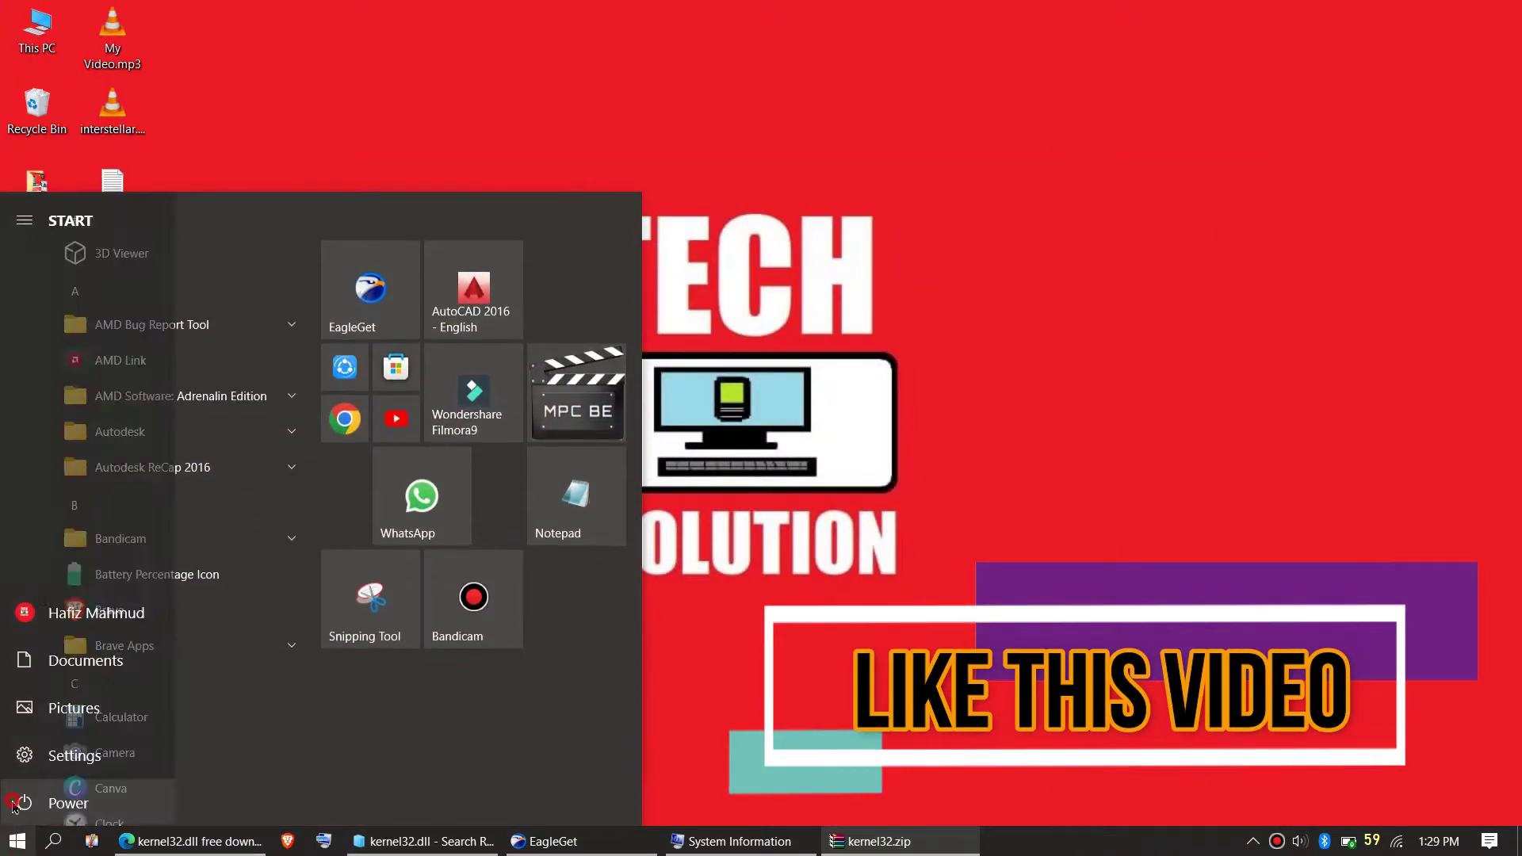
pyautogui.click(24, 803)
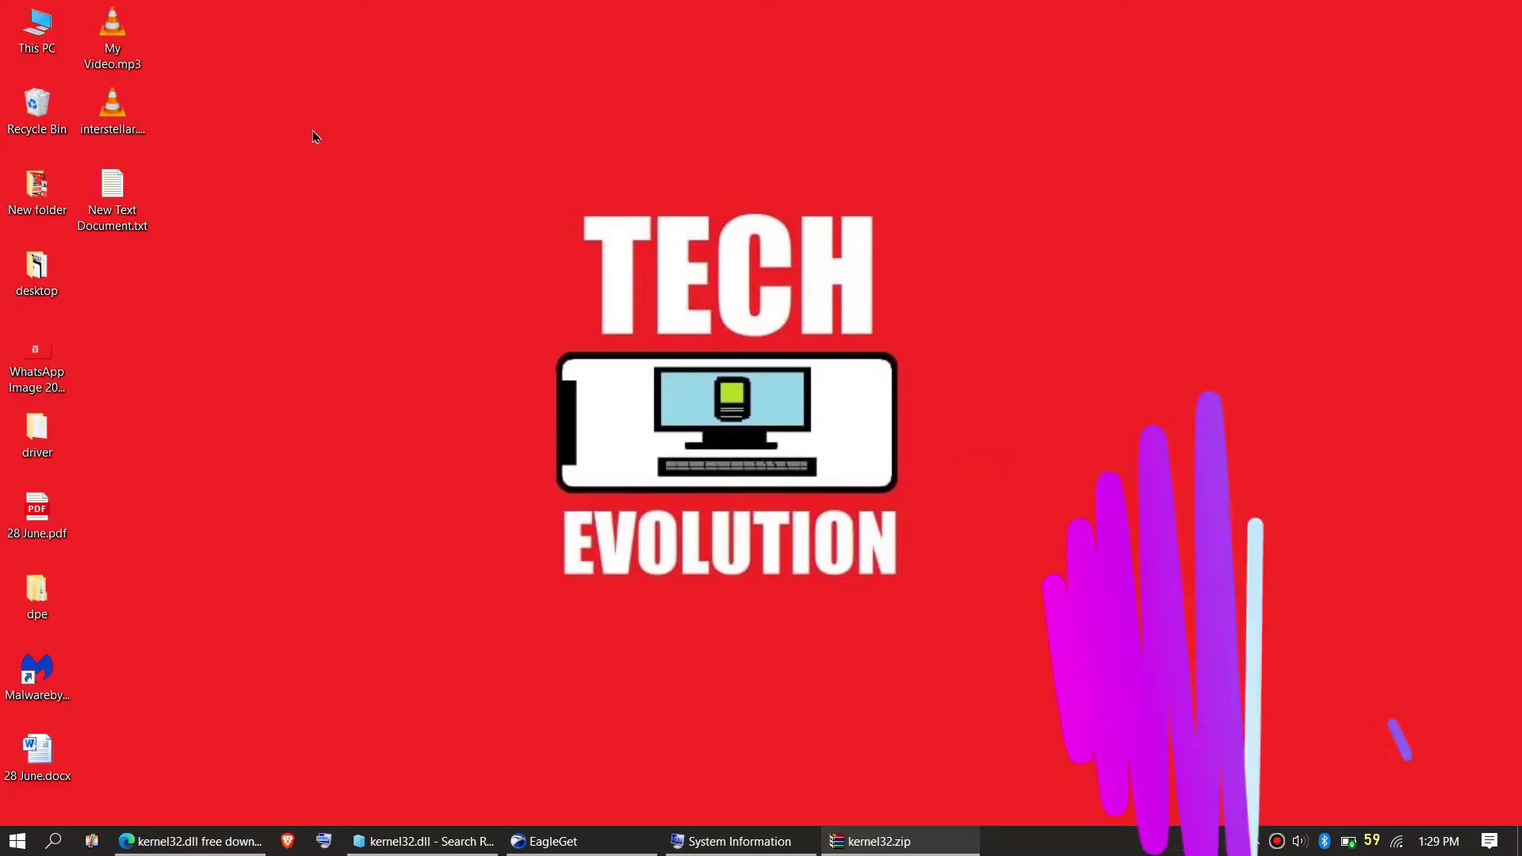
# - Open the C:\Windows\SysWOW64 folder from This PC
pyautogui.click(32, 34)
pyautogui.doubleClick(32, 34)
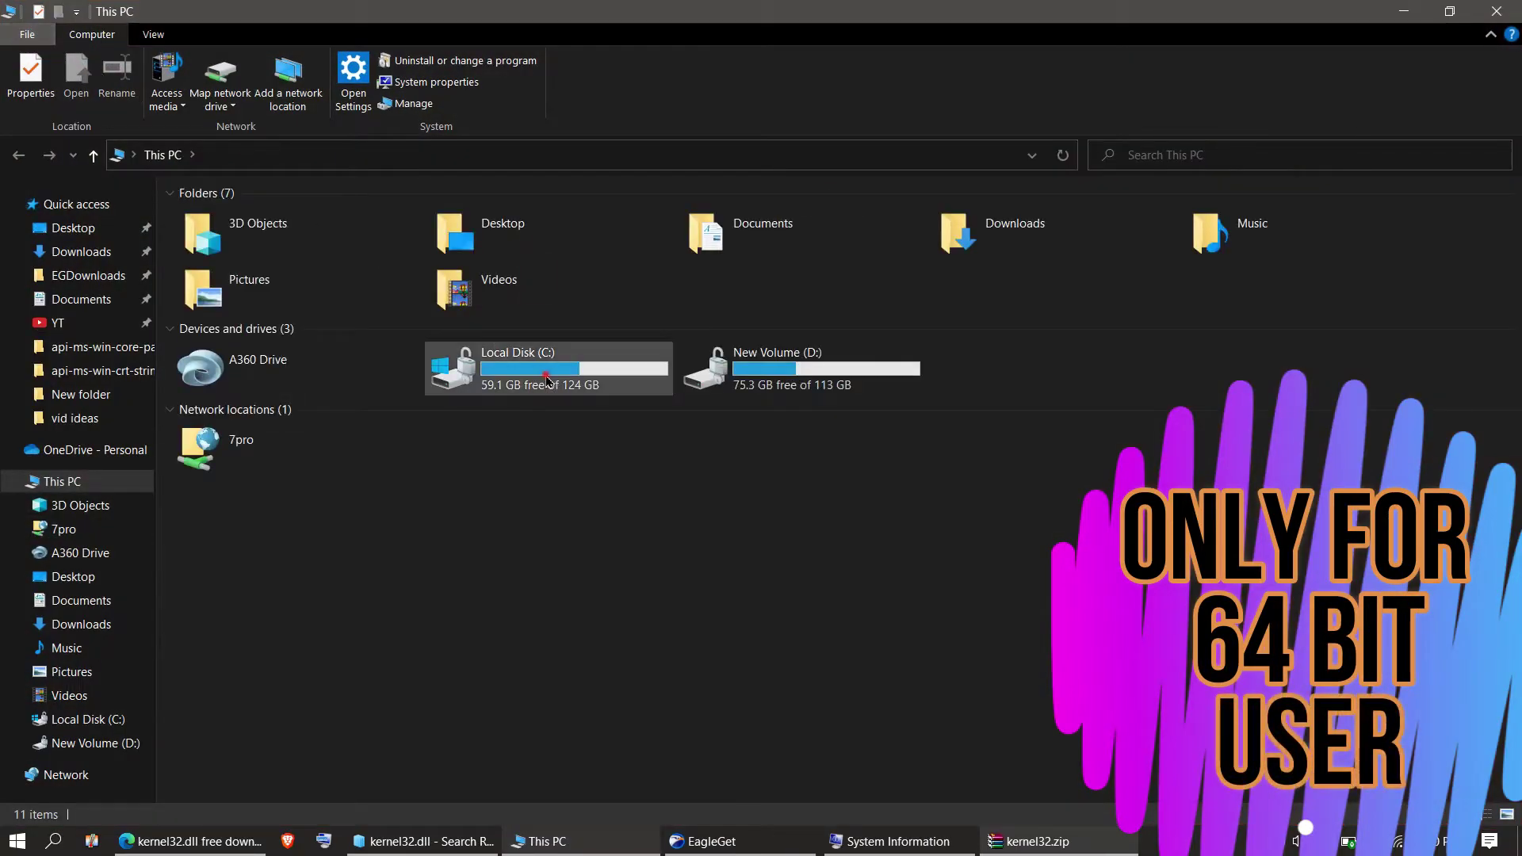
pyautogui.doubleClick(546, 380)
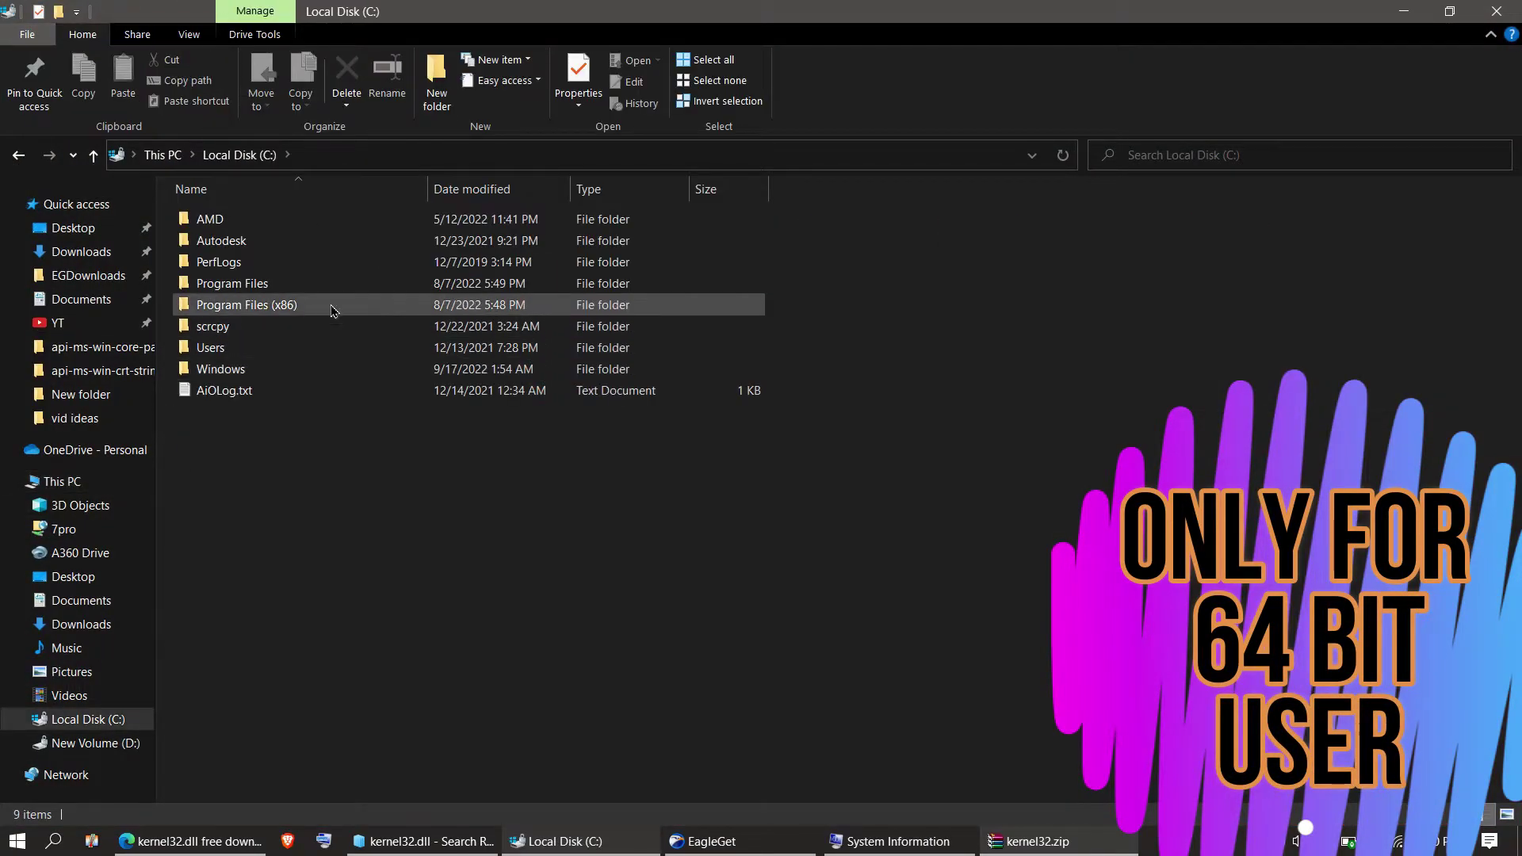
pyautogui.doubleClick(269, 371)
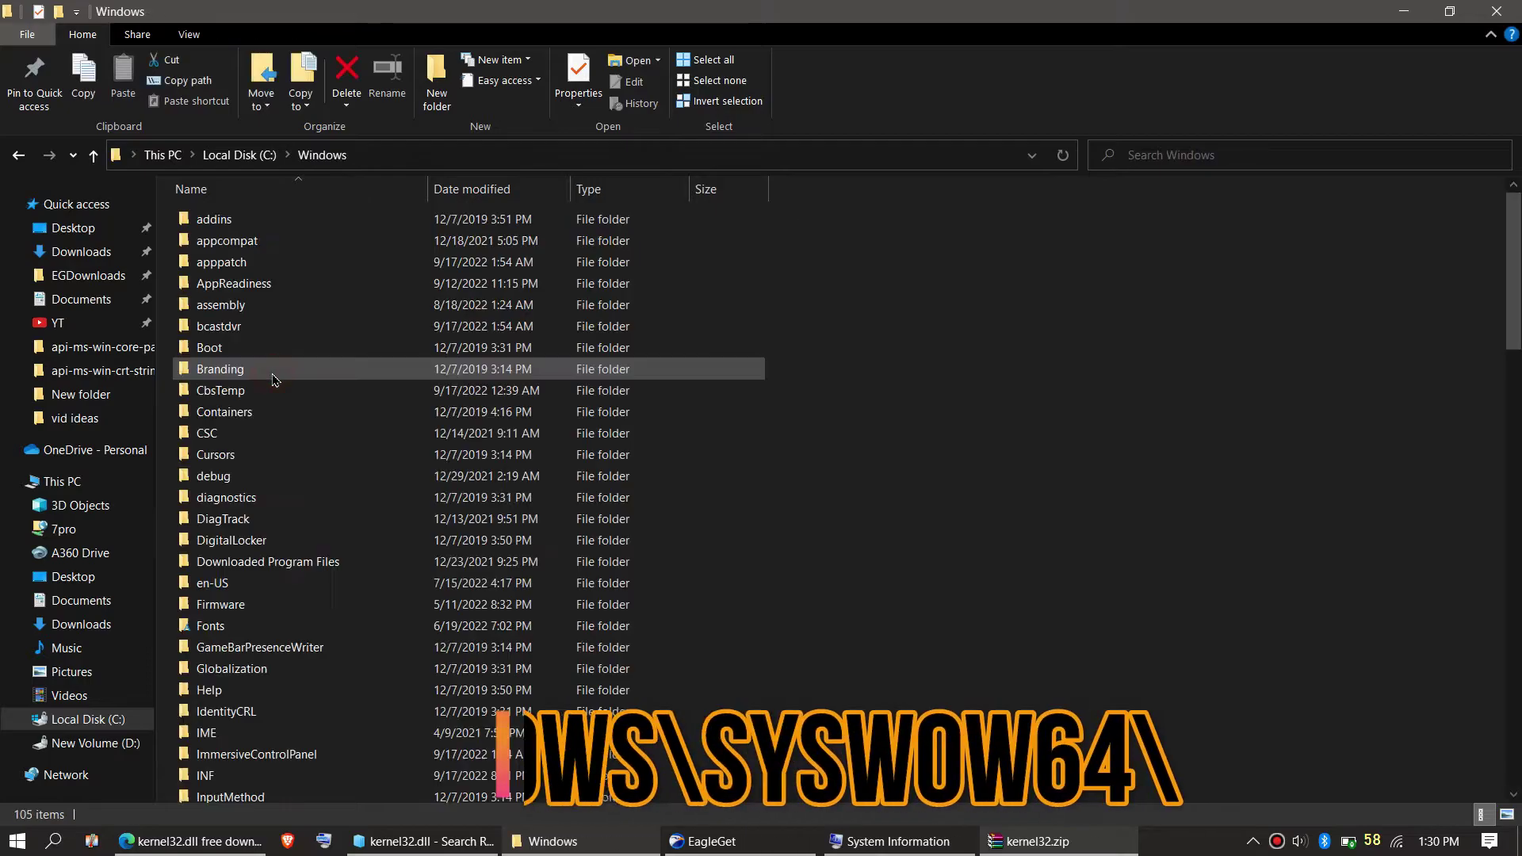
pyautogui.scroll(-12, 428, 497)
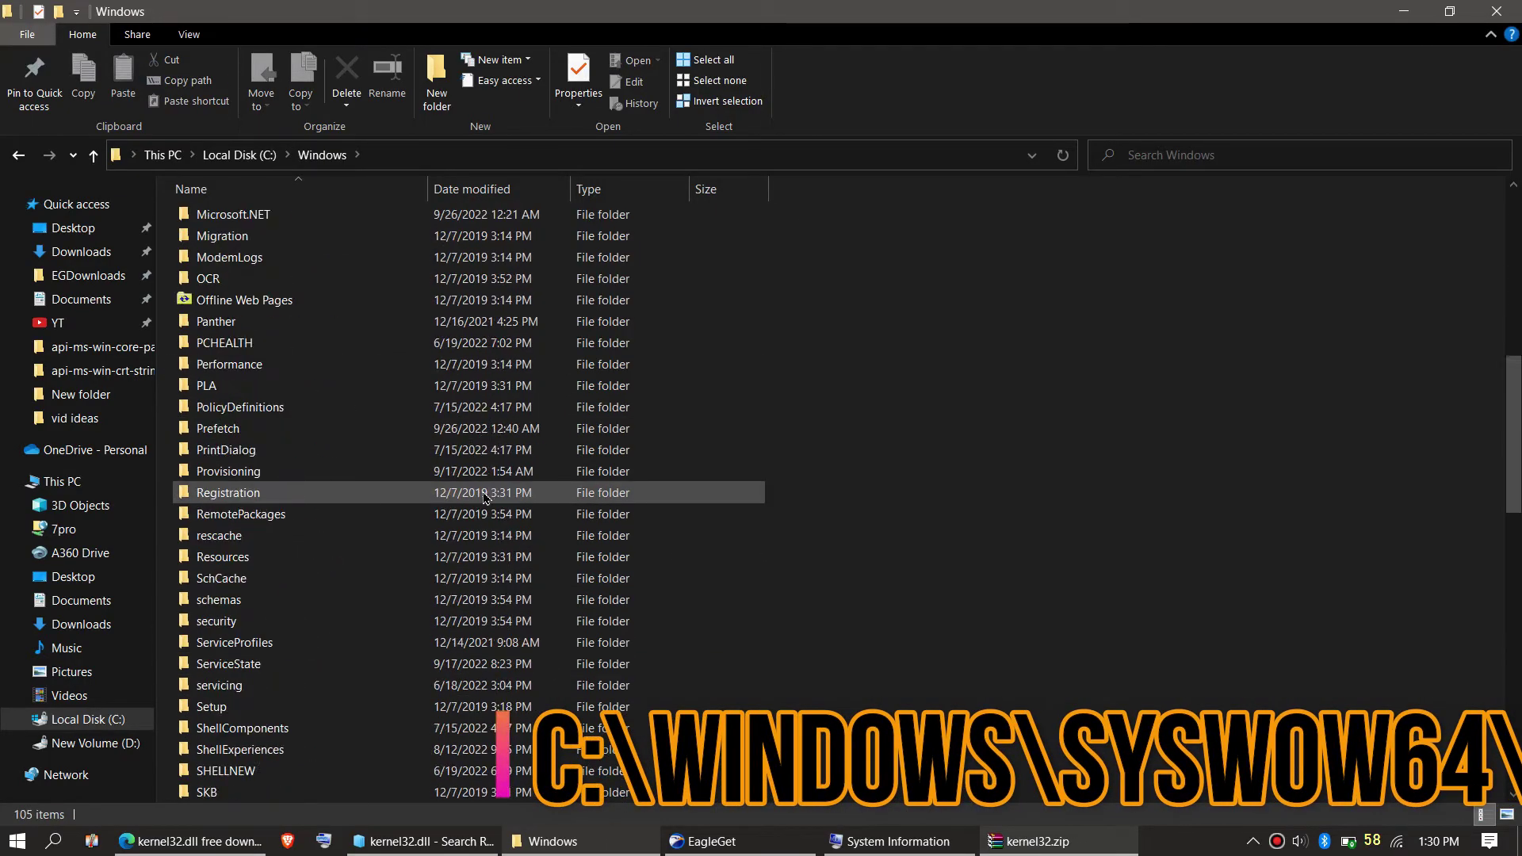
pyautogui.scroll(-7, 486, 497)
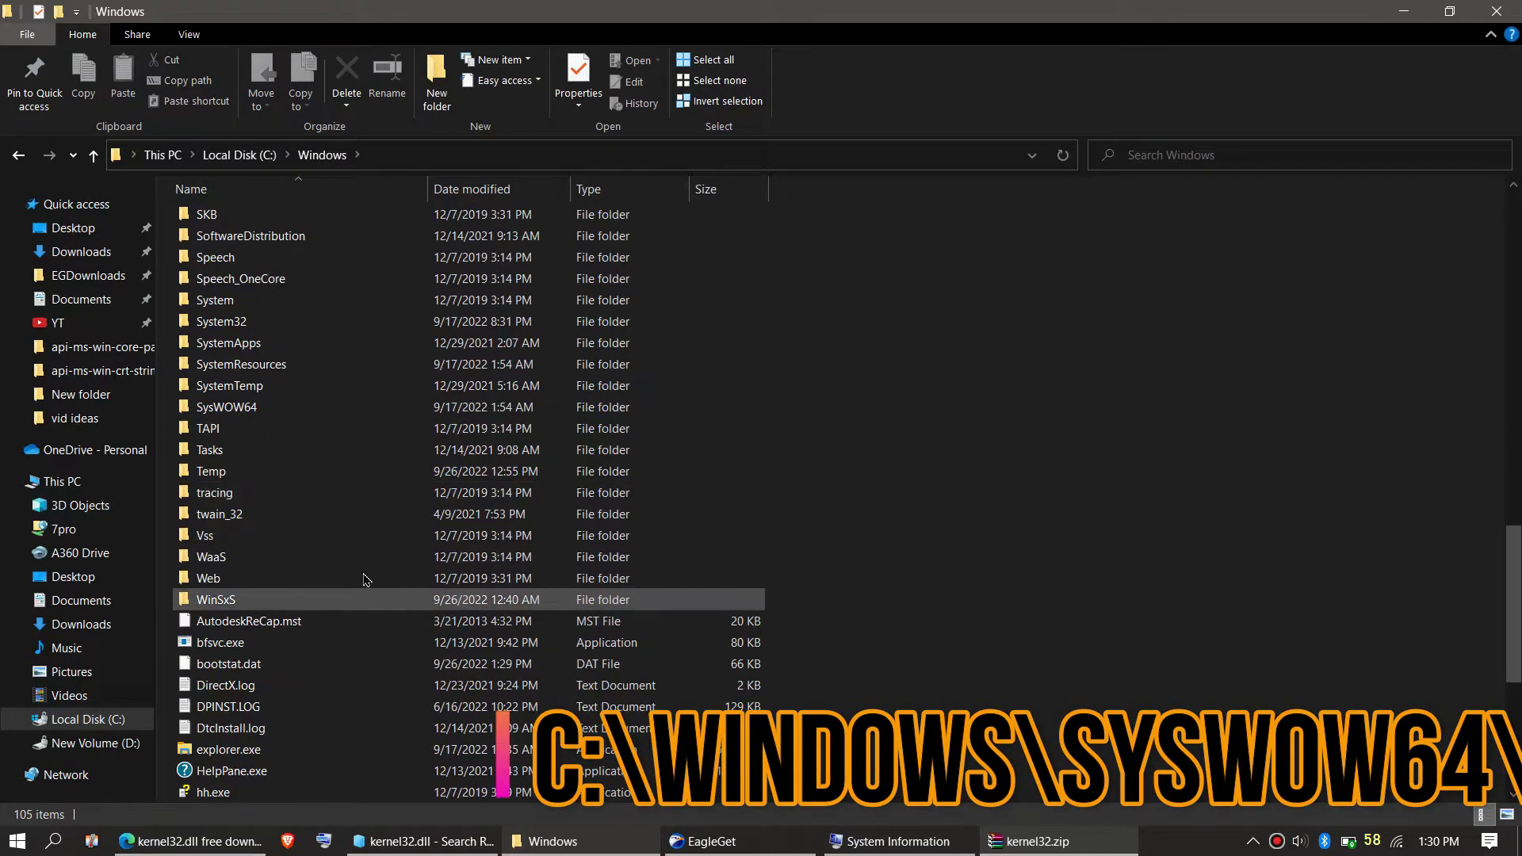
pyautogui.doubleClick(250, 412)
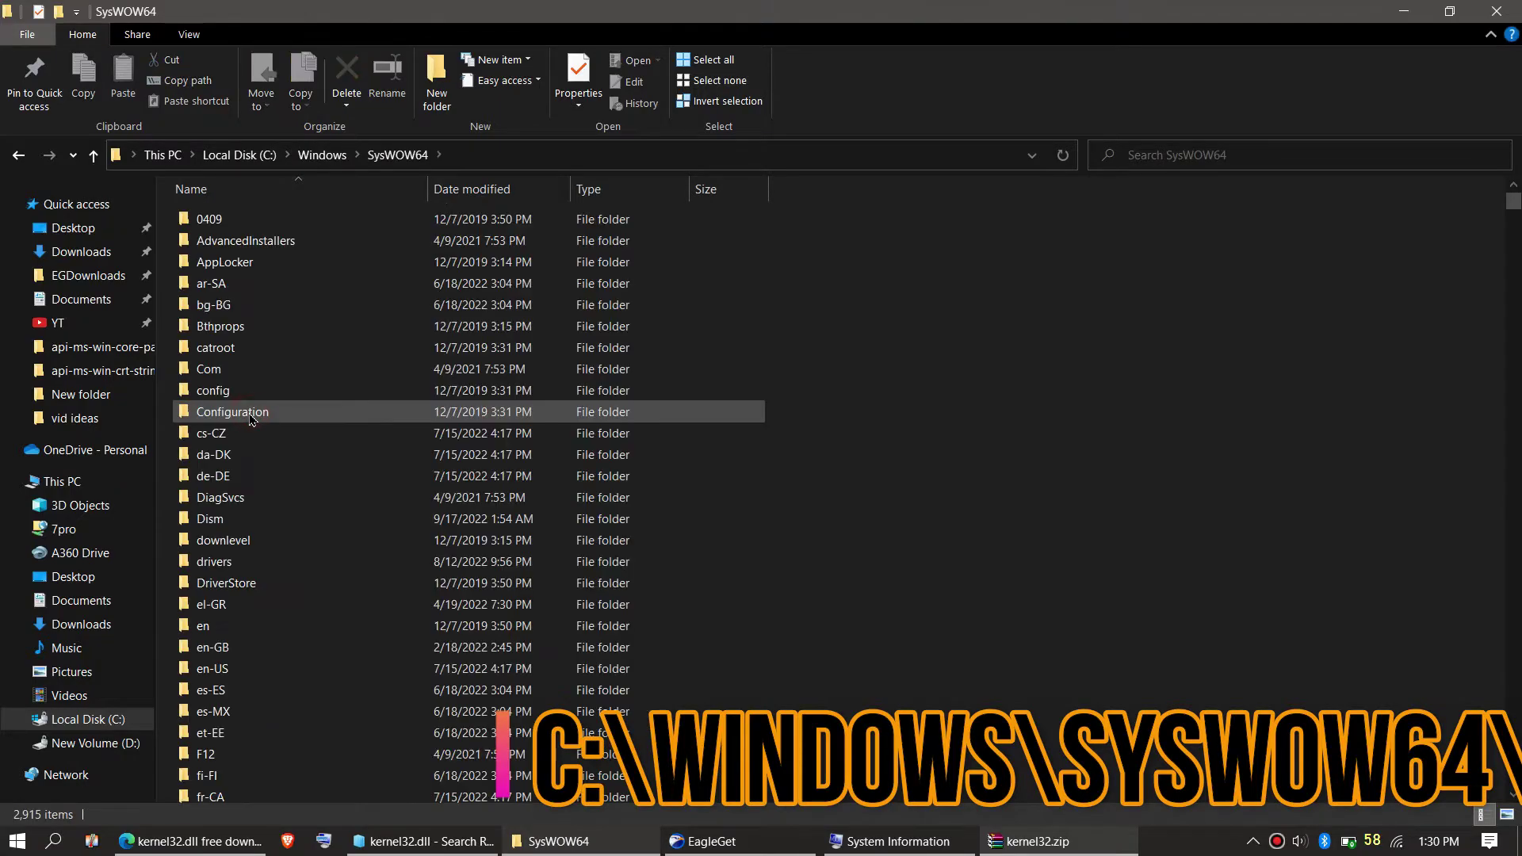
# - Drag kernel32.dll from the archive into SysWOW64, replacing the existing copy
pyautogui.click(1043, 848)
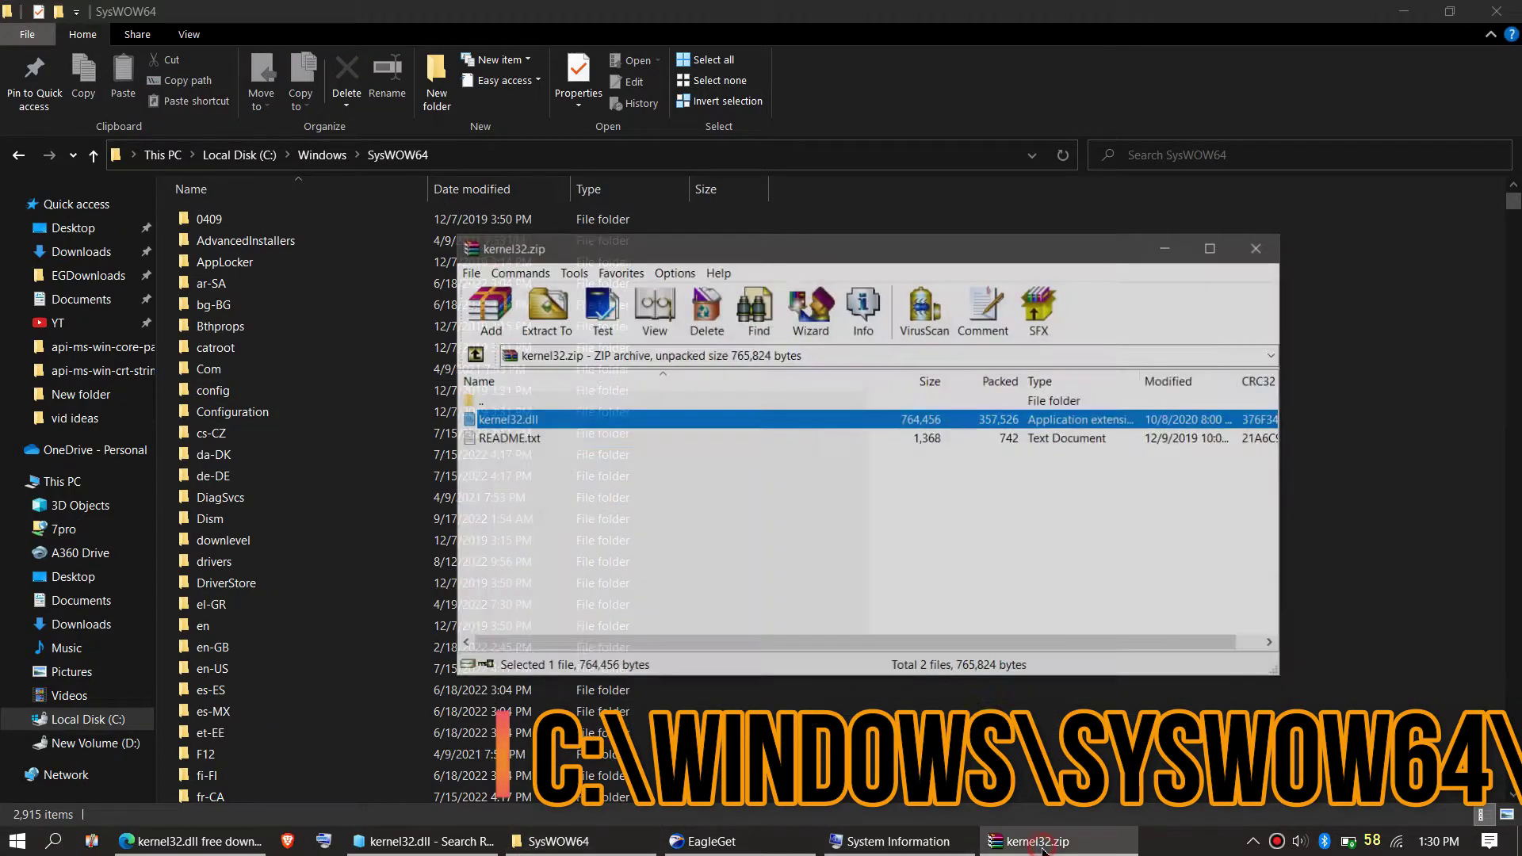
pyautogui.moveTo(565, 390); pyautogui.dragTo(616, 409)
pyautogui.moveTo(1288, 416); pyautogui.dragTo(1327, 414)
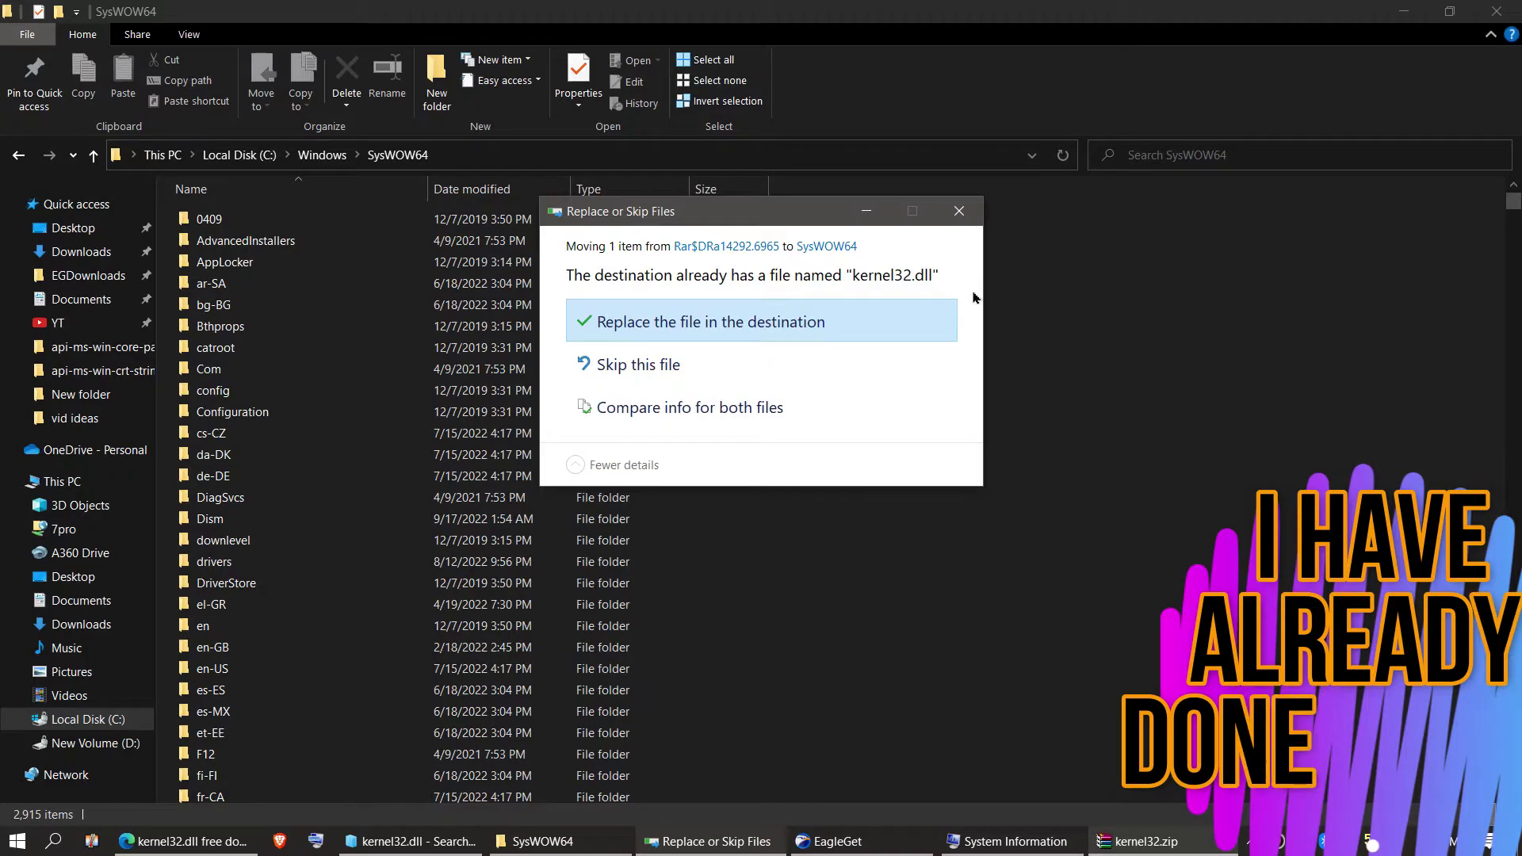
pyautogui.click(886, 332)
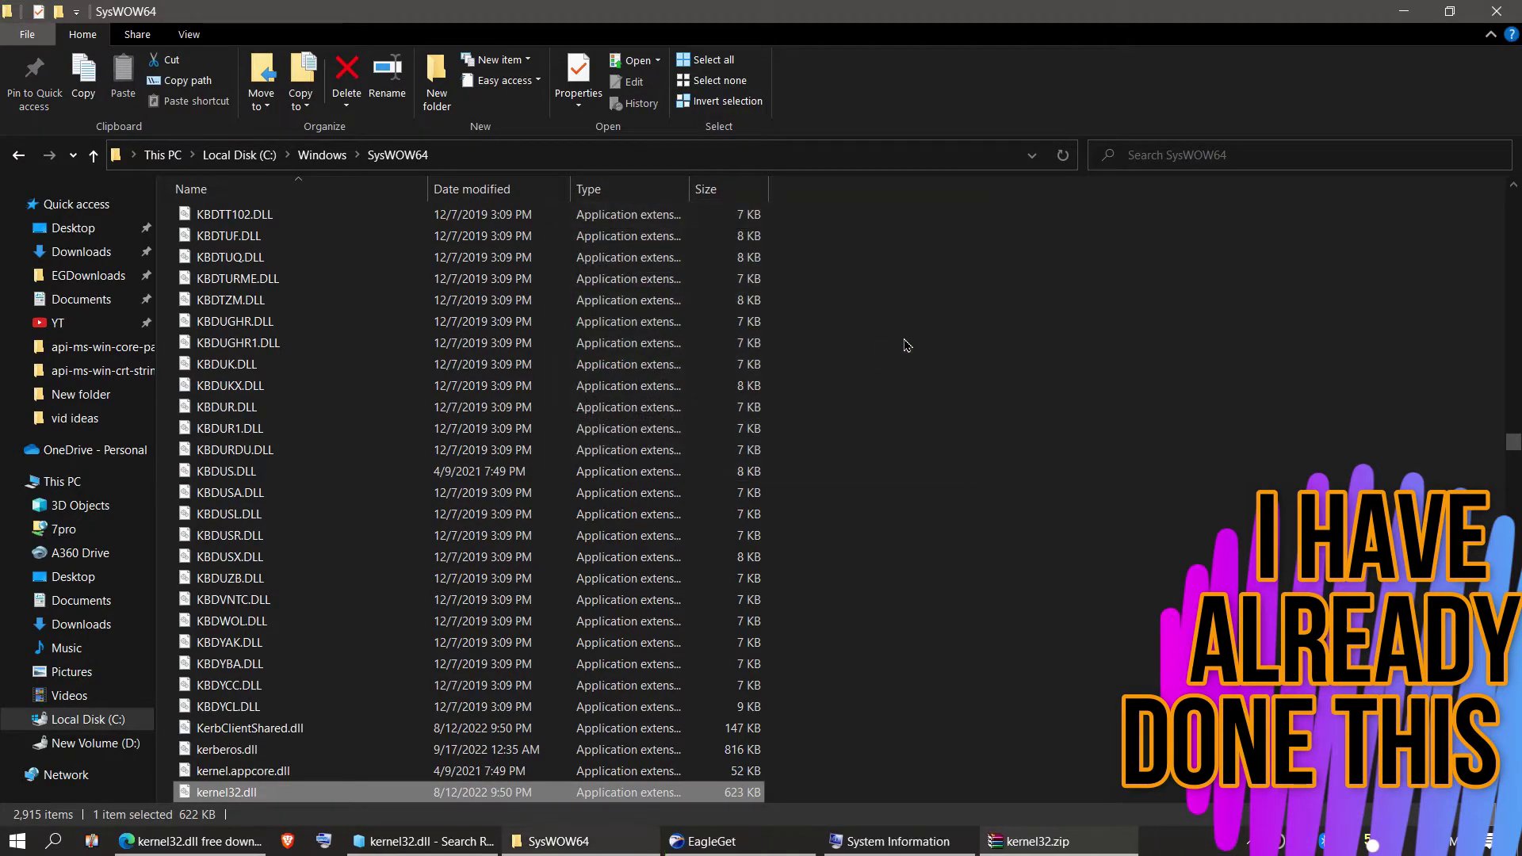
# - Search SysWOW64 to confirm kernel32.dll (622 KB), close Explorer, and show the Start power options
pyautogui.click(1186, 156)
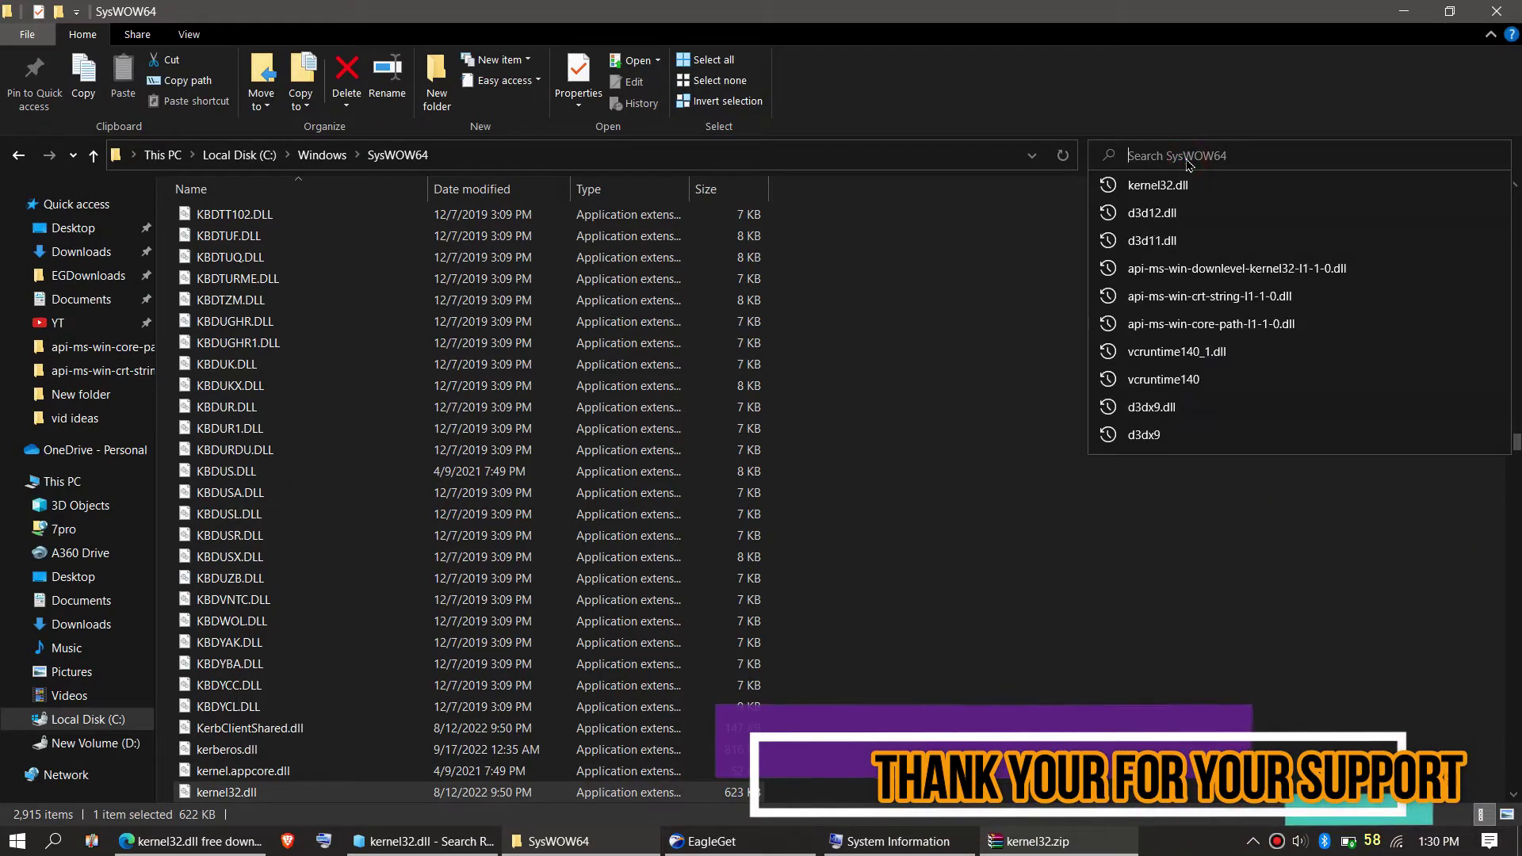
pyautogui.click(1169, 185)
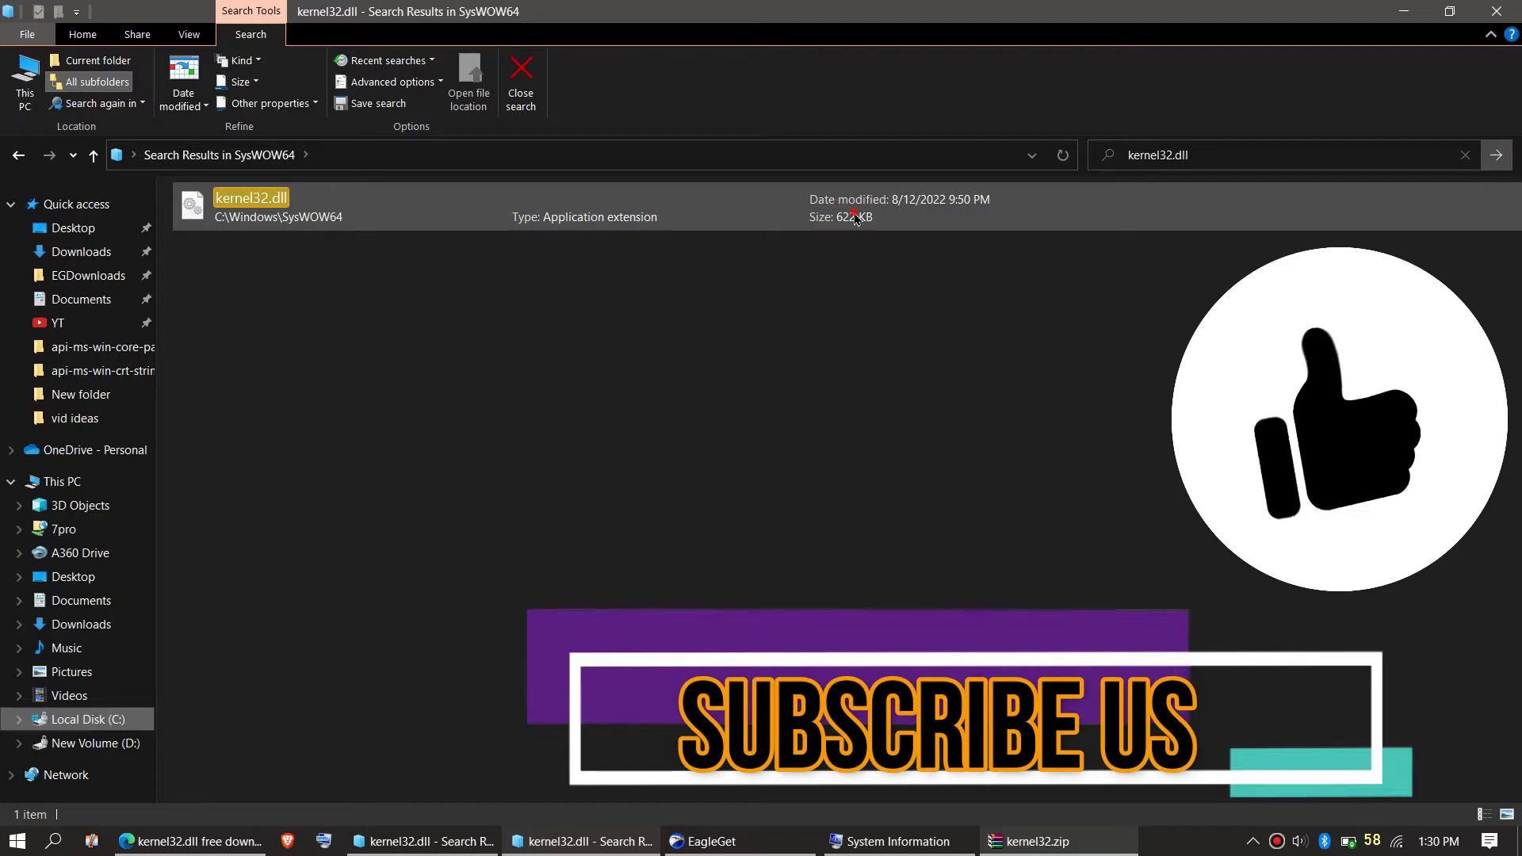
pyautogui.click(856, 218)
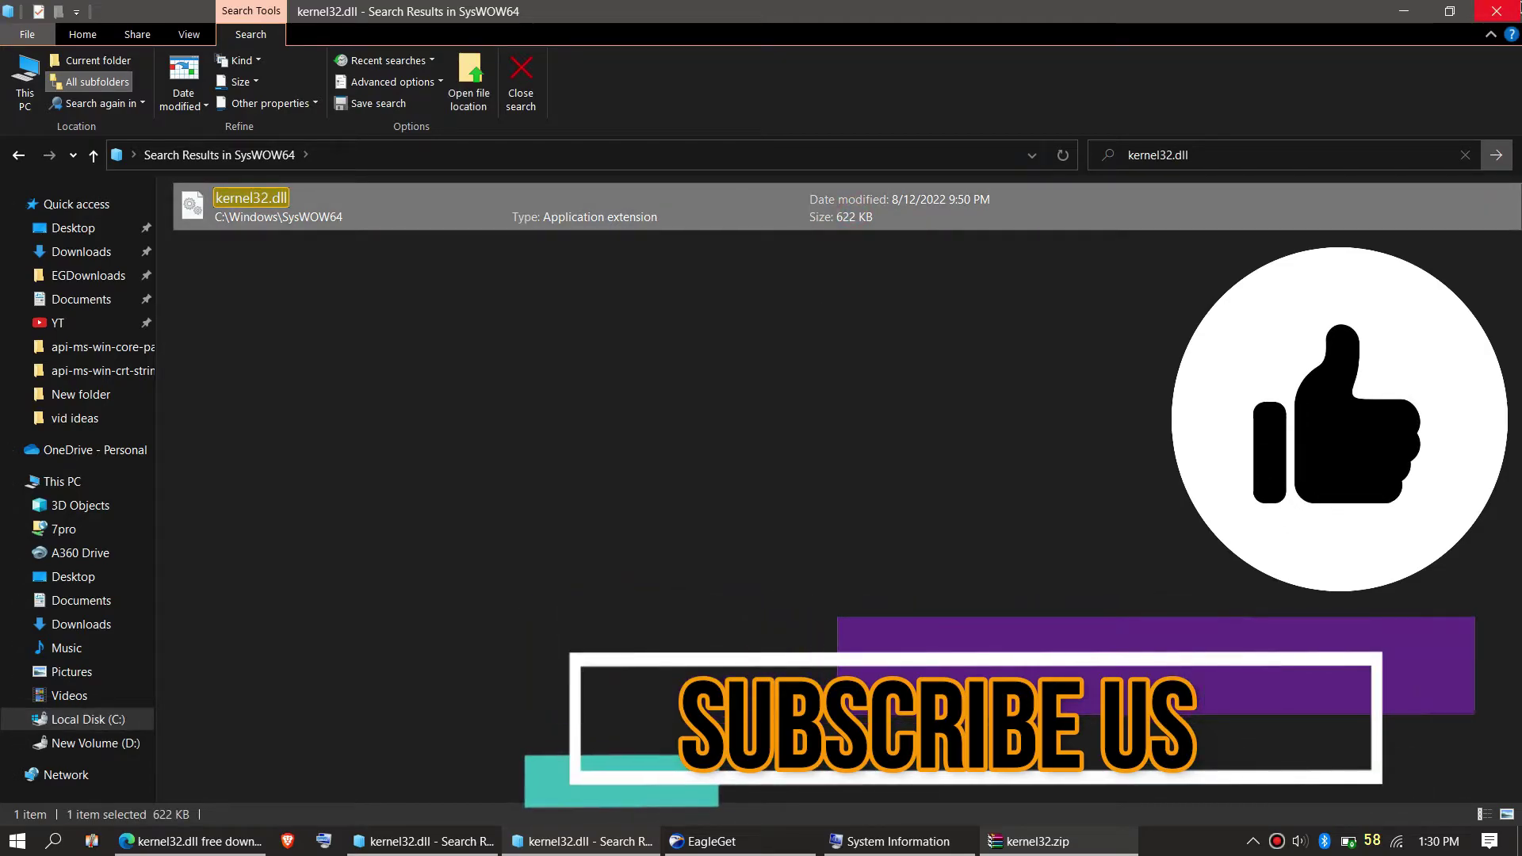
pyautogui.click(1505, 14)
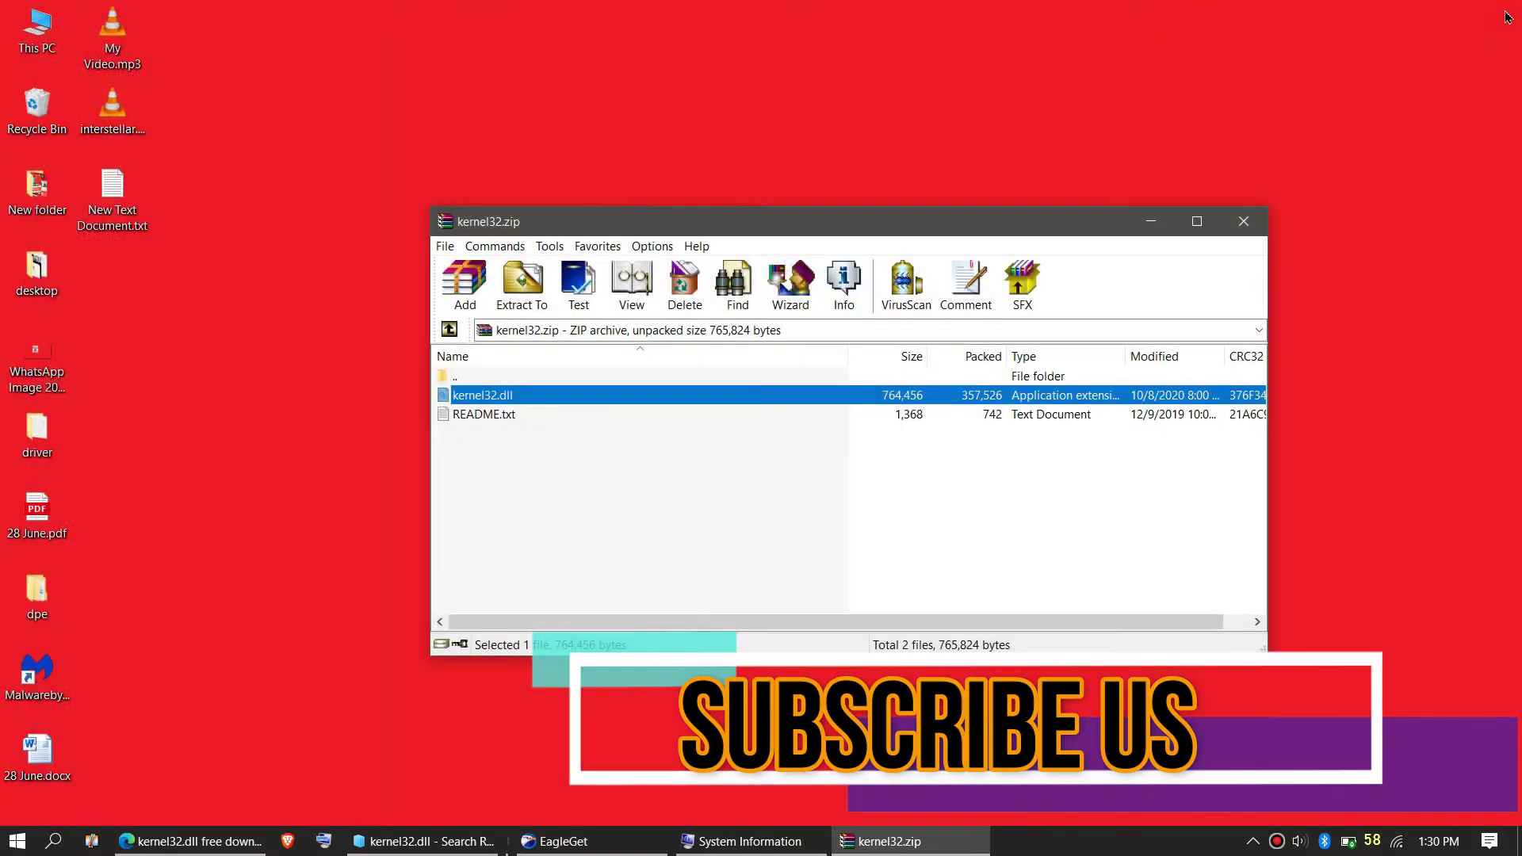
pyautogui.click(17, 840)
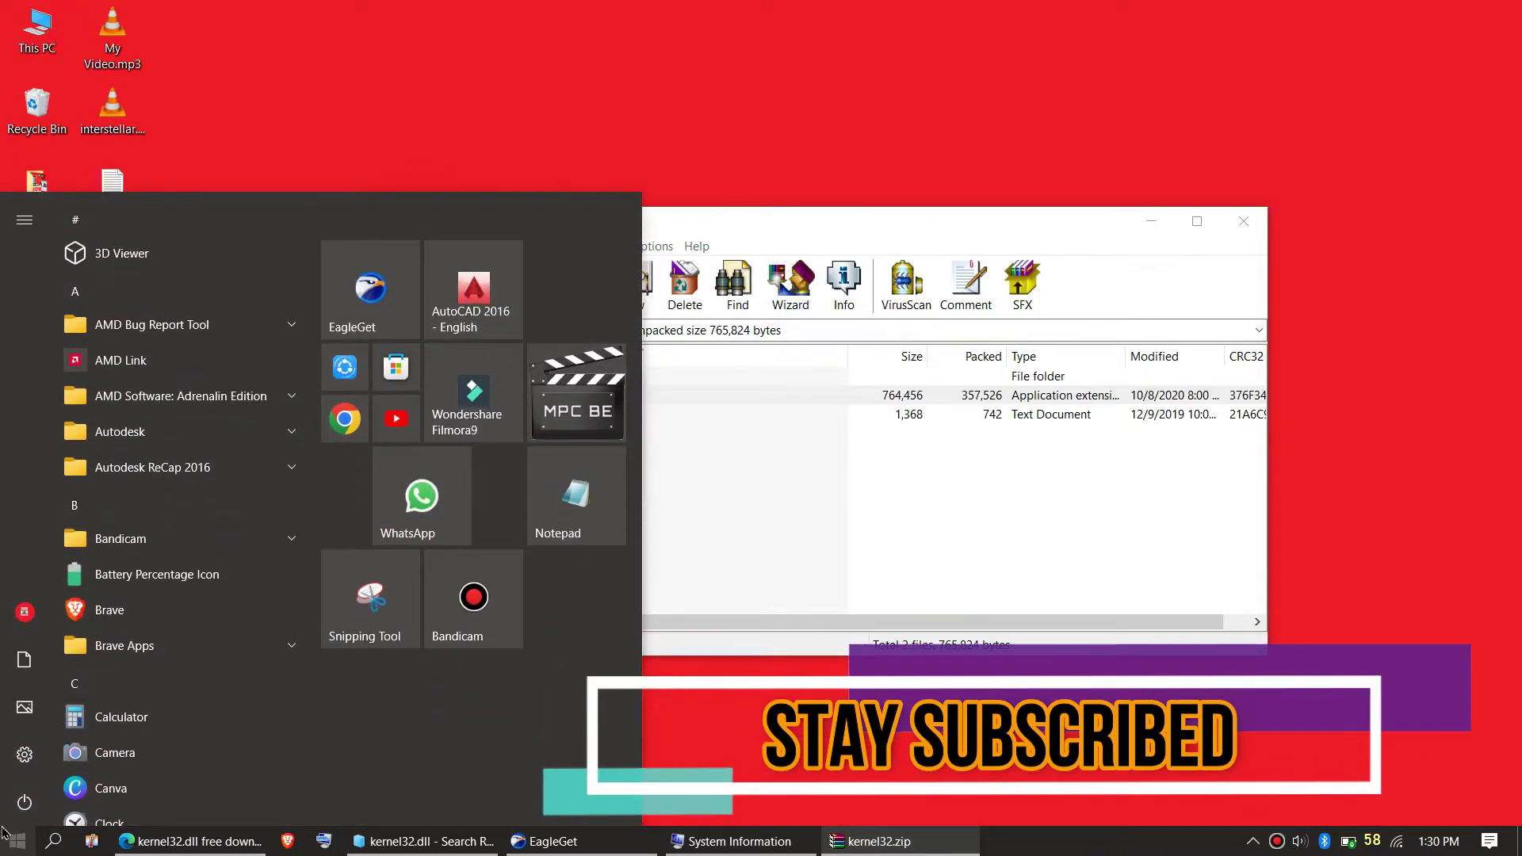
pyautogui.click(25, 802)
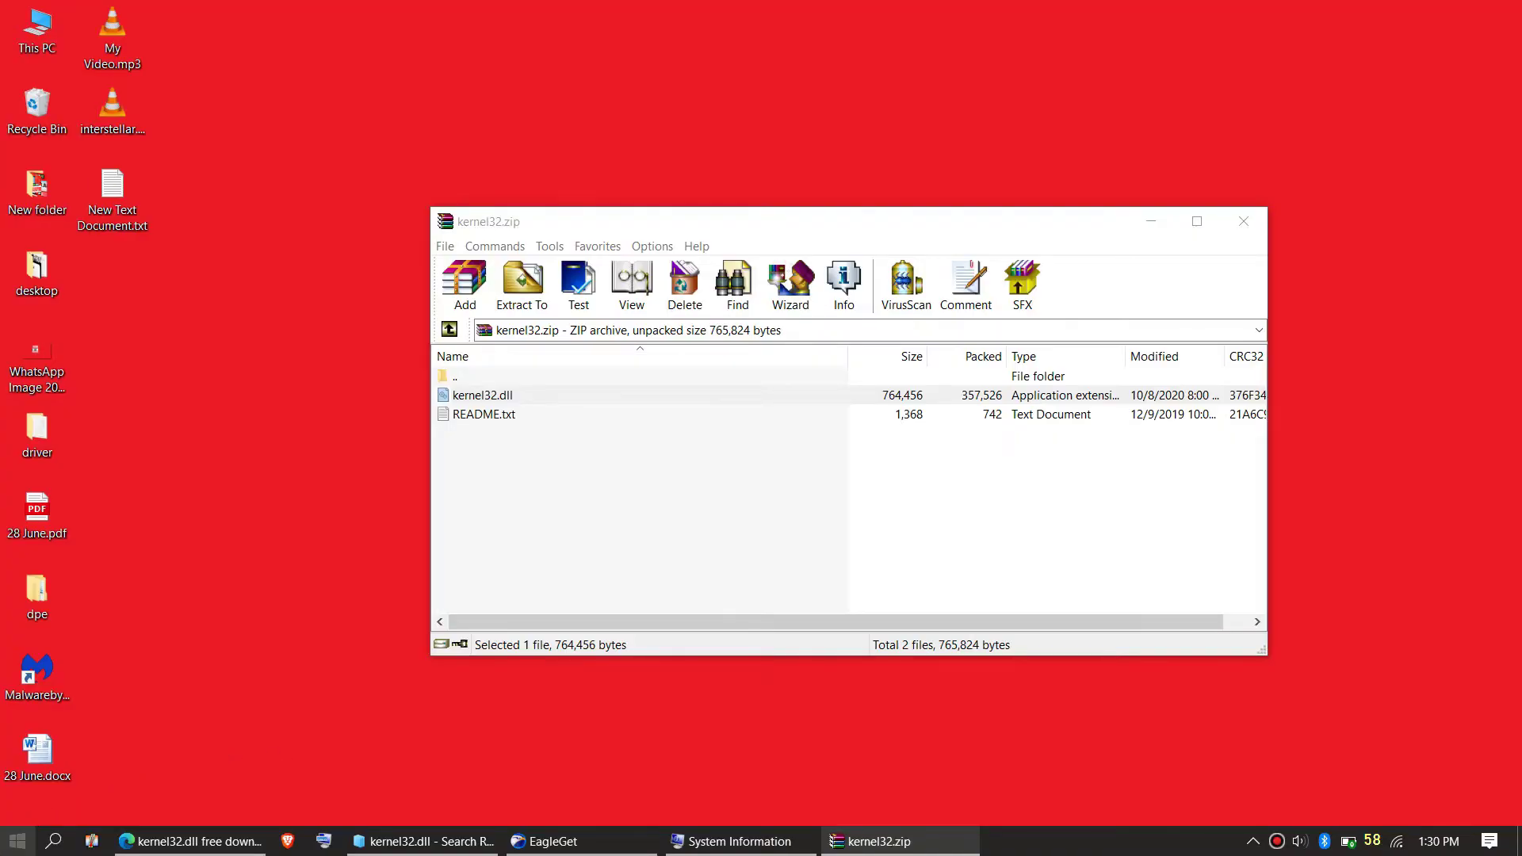
# - Open Check for updates via 'up', see Windows is up to date, then return to Edge
pyautogui.press('super')
pyautogui.write('up')
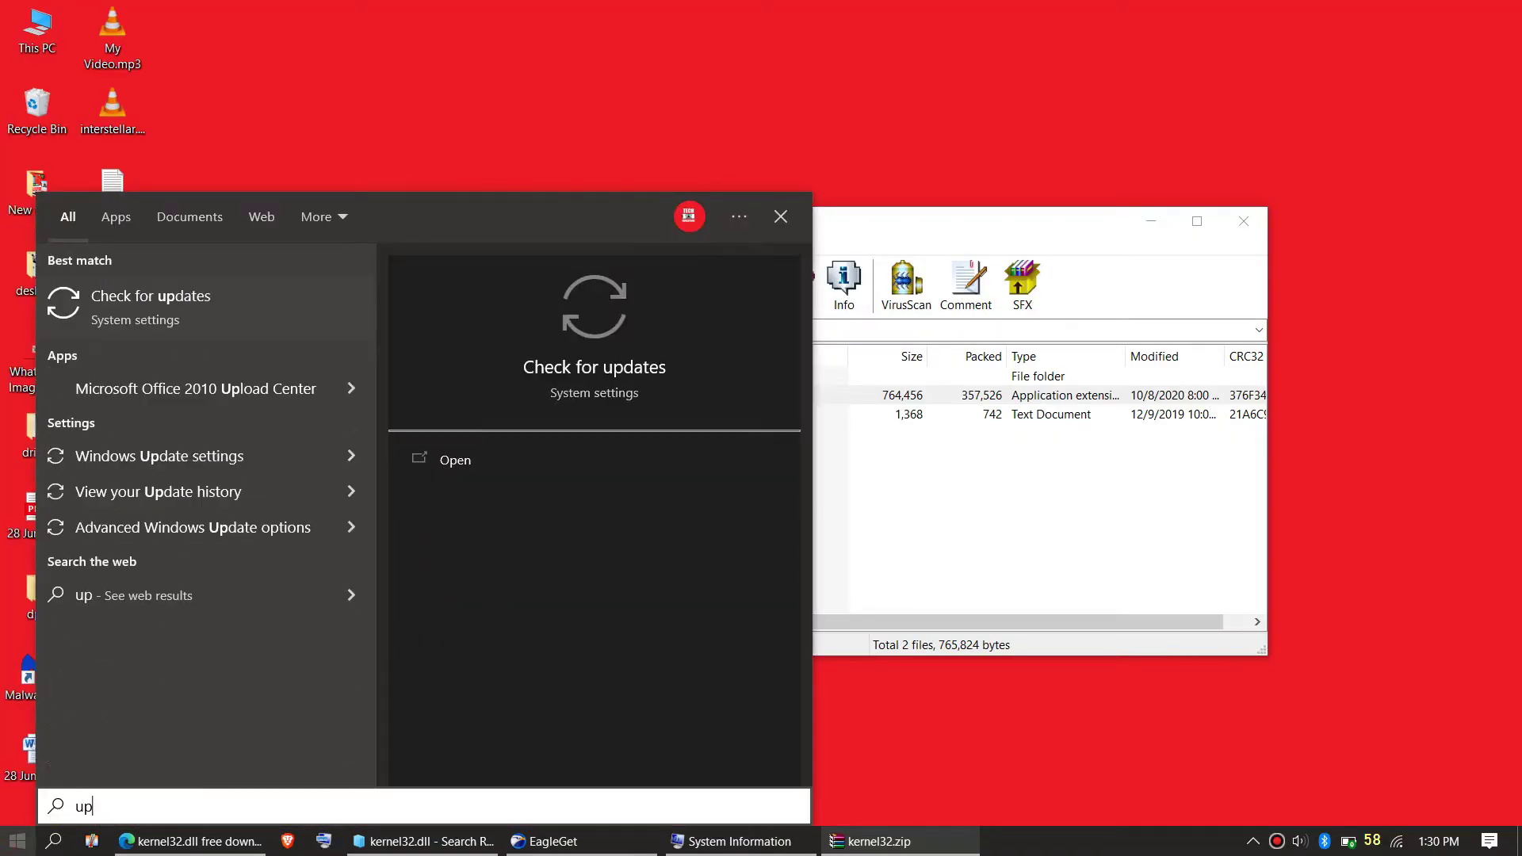
pyautogui.click(204, 322)
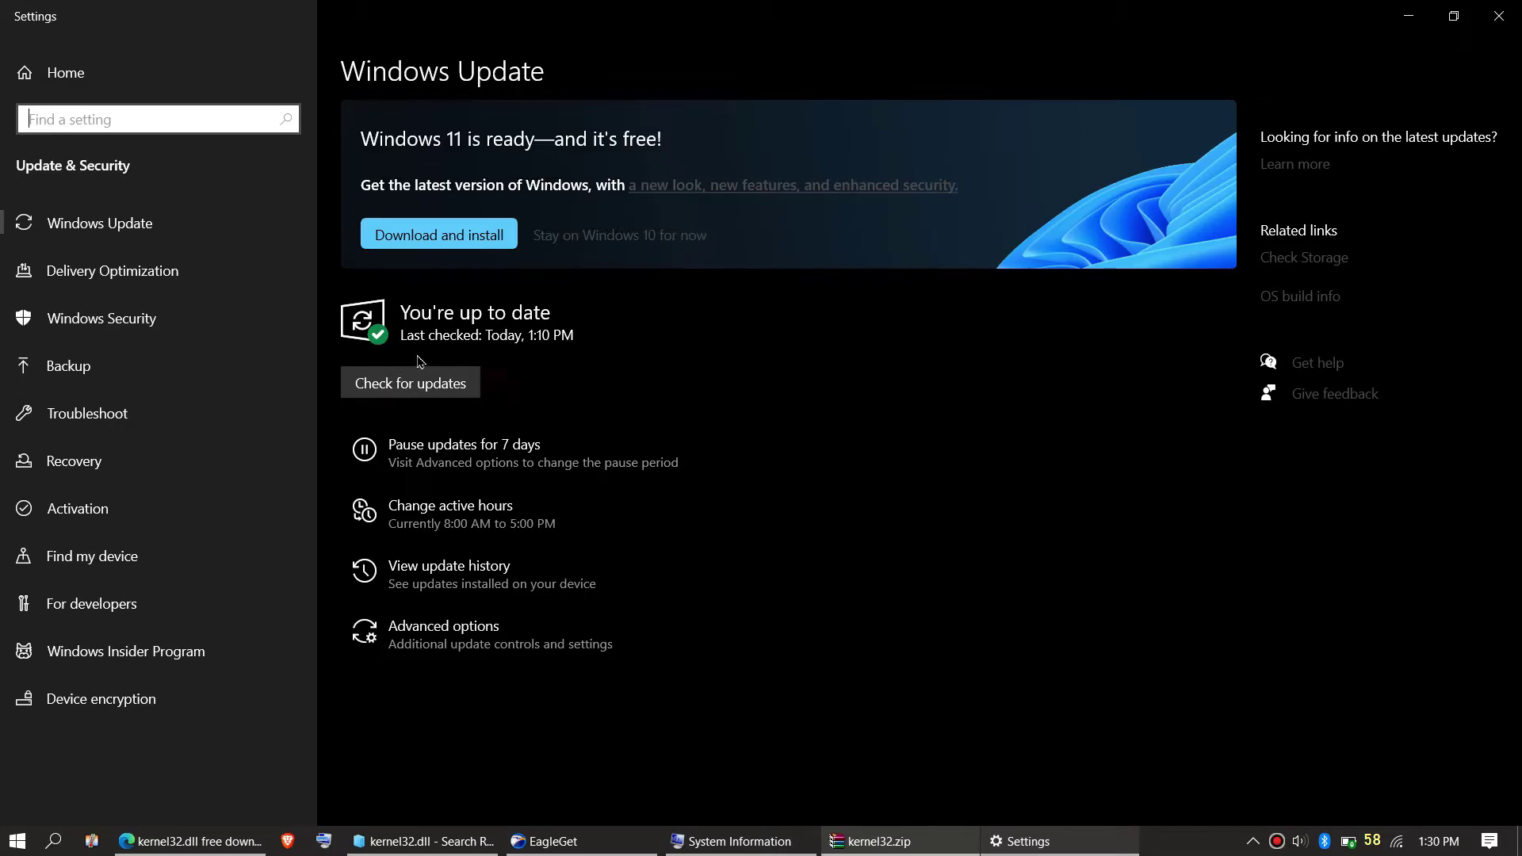
pyautogui.click(1498, 15)
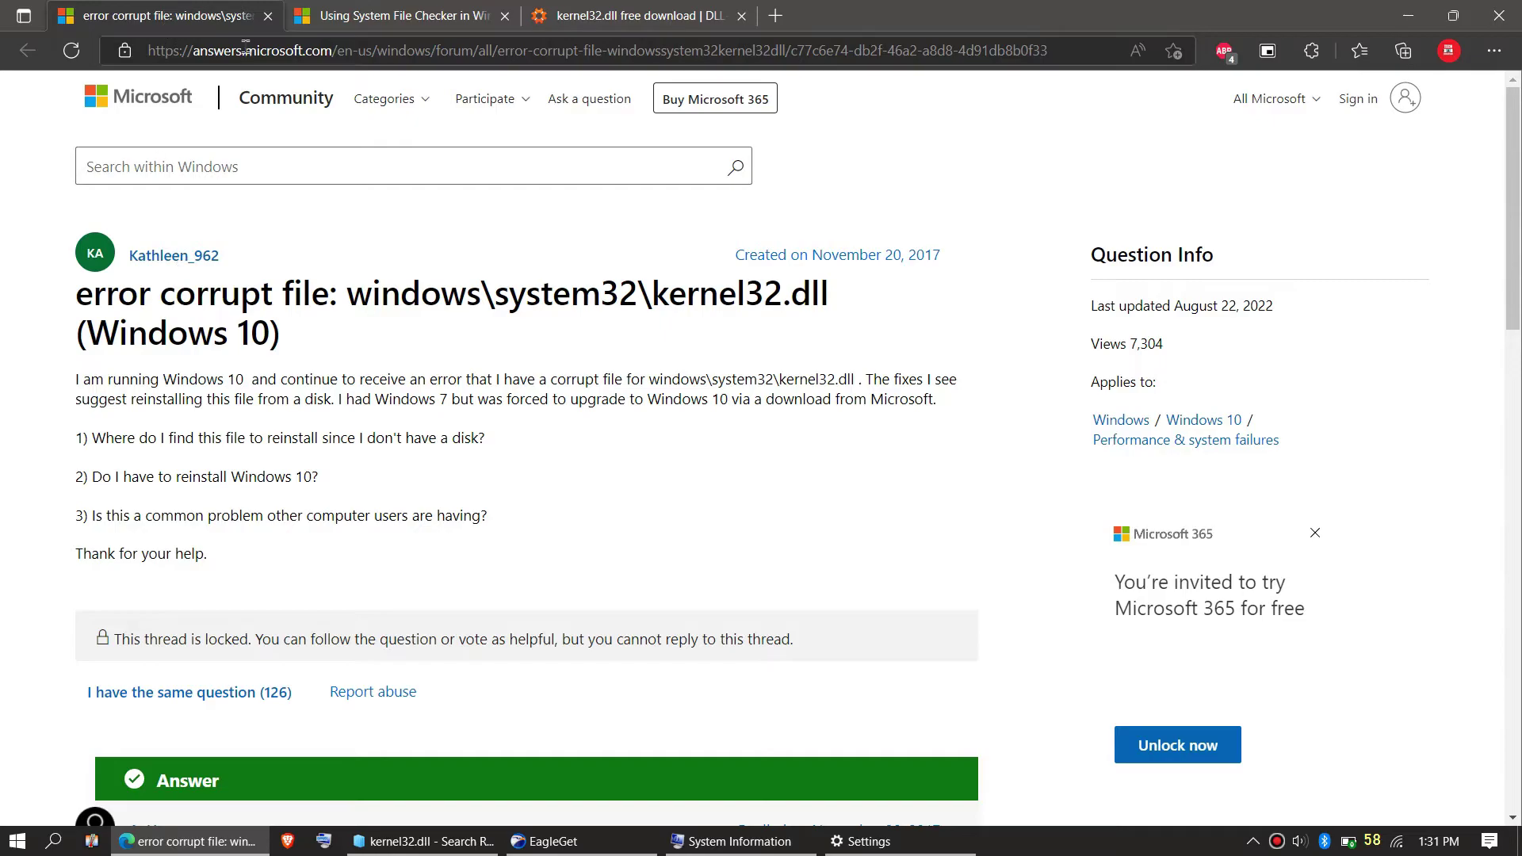
# - Read through the forum answer about a corrupt kernel32.dll
pyautogui.click(248, 57)
pyautogui.scroll(-5, 11, 437)
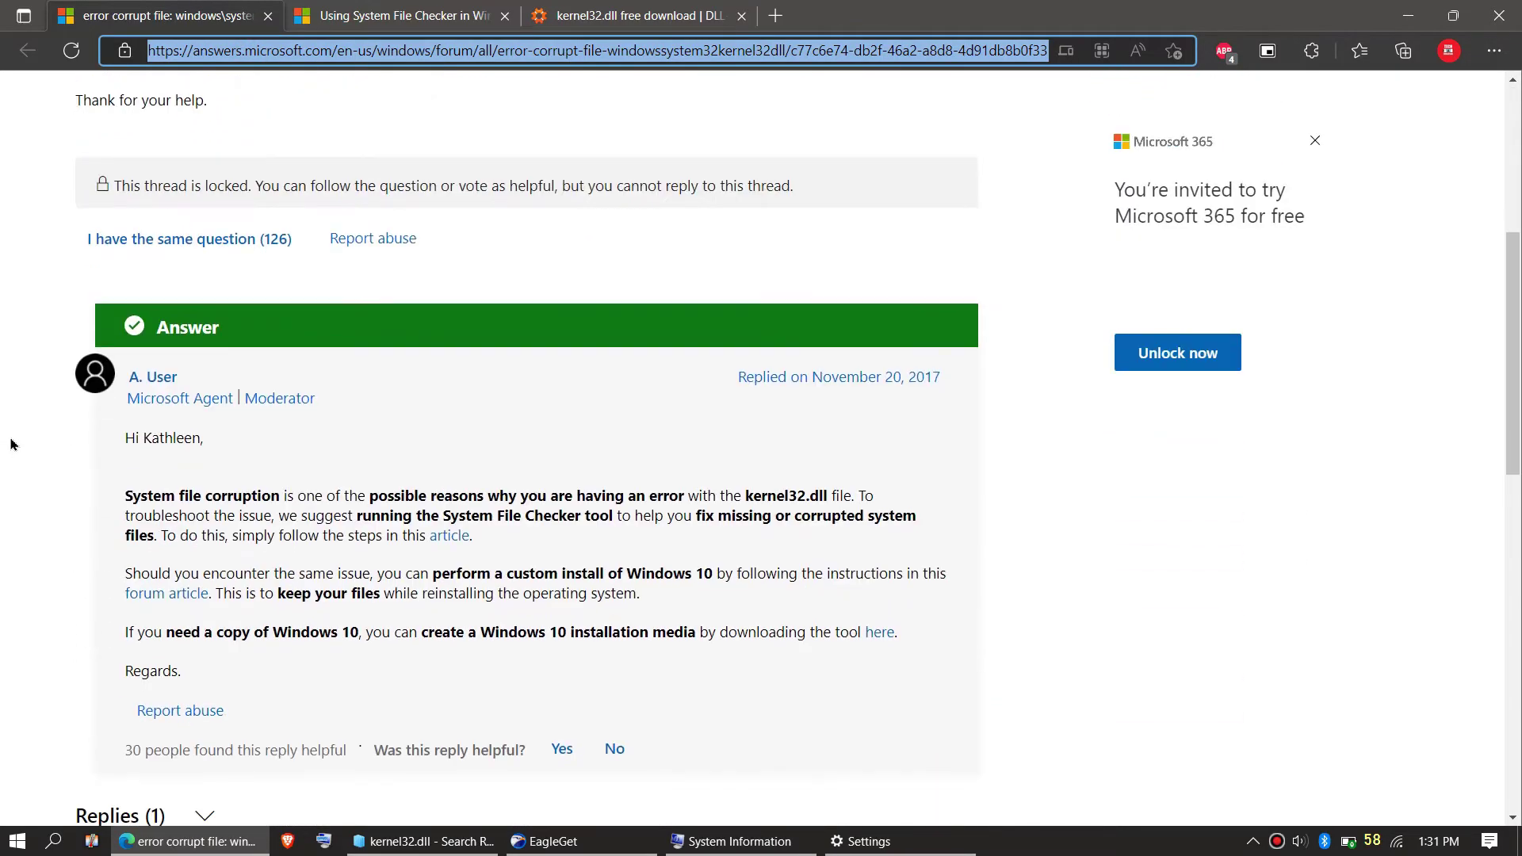
pyautogui.moveTo(86, 474); pyautogui.dragTo(682, 602)
pyautogui.scroll(-4, 320, 494)
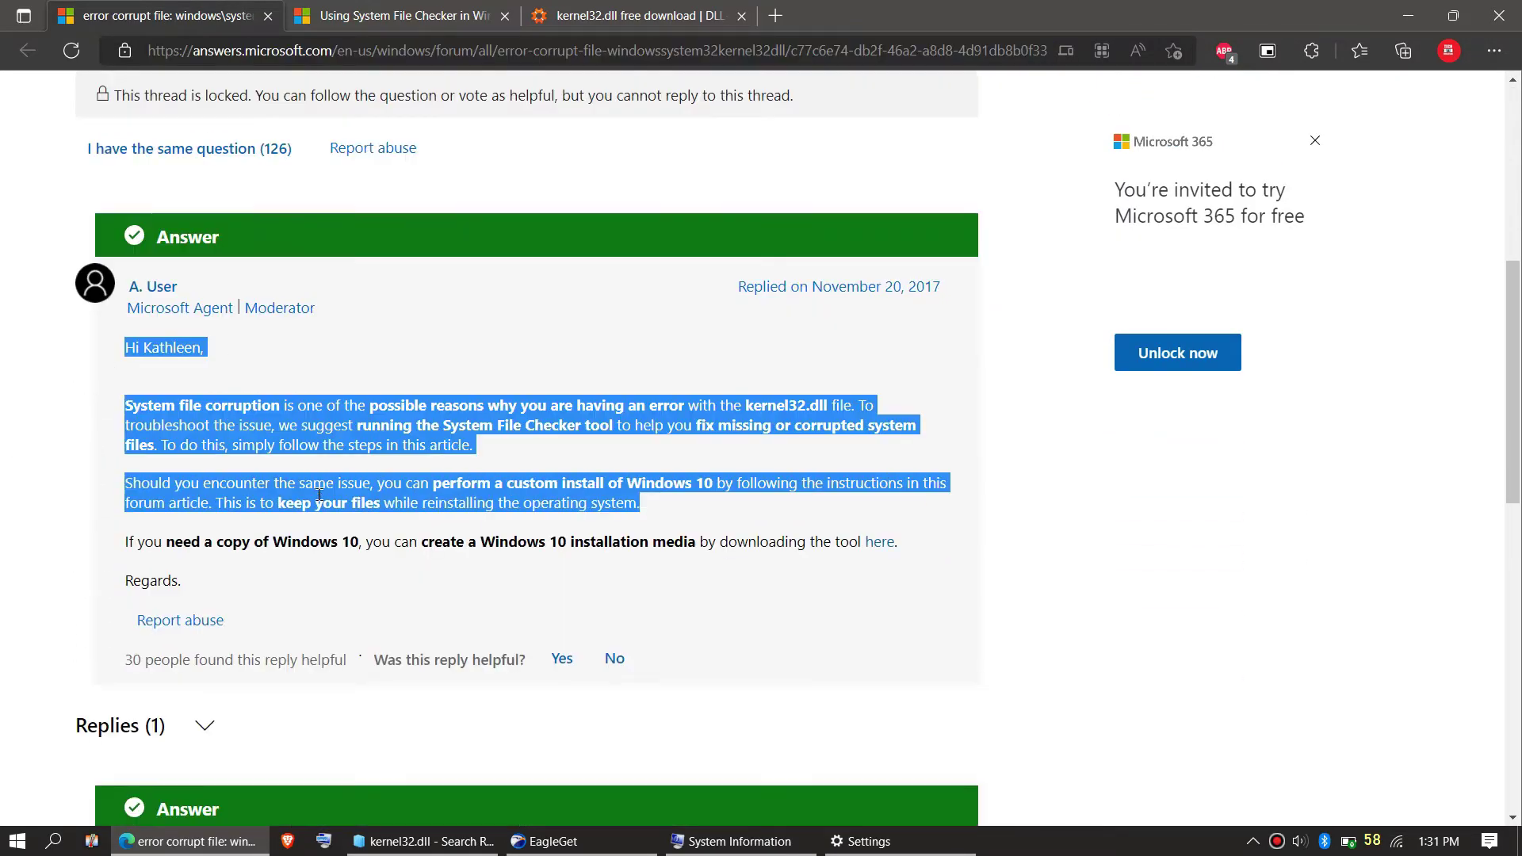
pyautogui.scroll(-7, 319, 494)
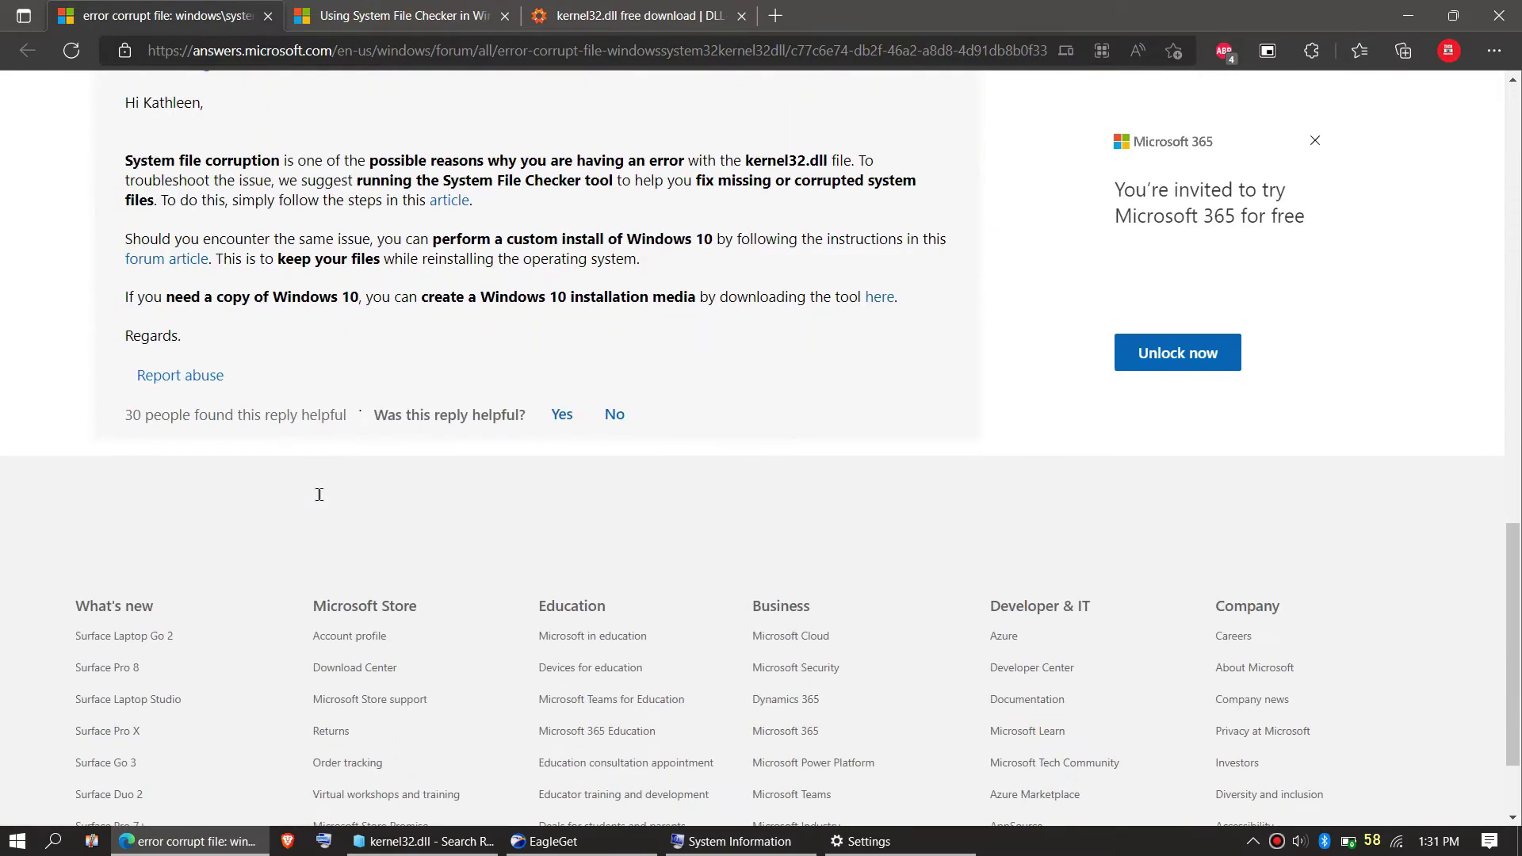
# - Switch to the Using System File Checker article and highlight its DISM and sfc /scannow steps
pyautogui.click(395, 20)
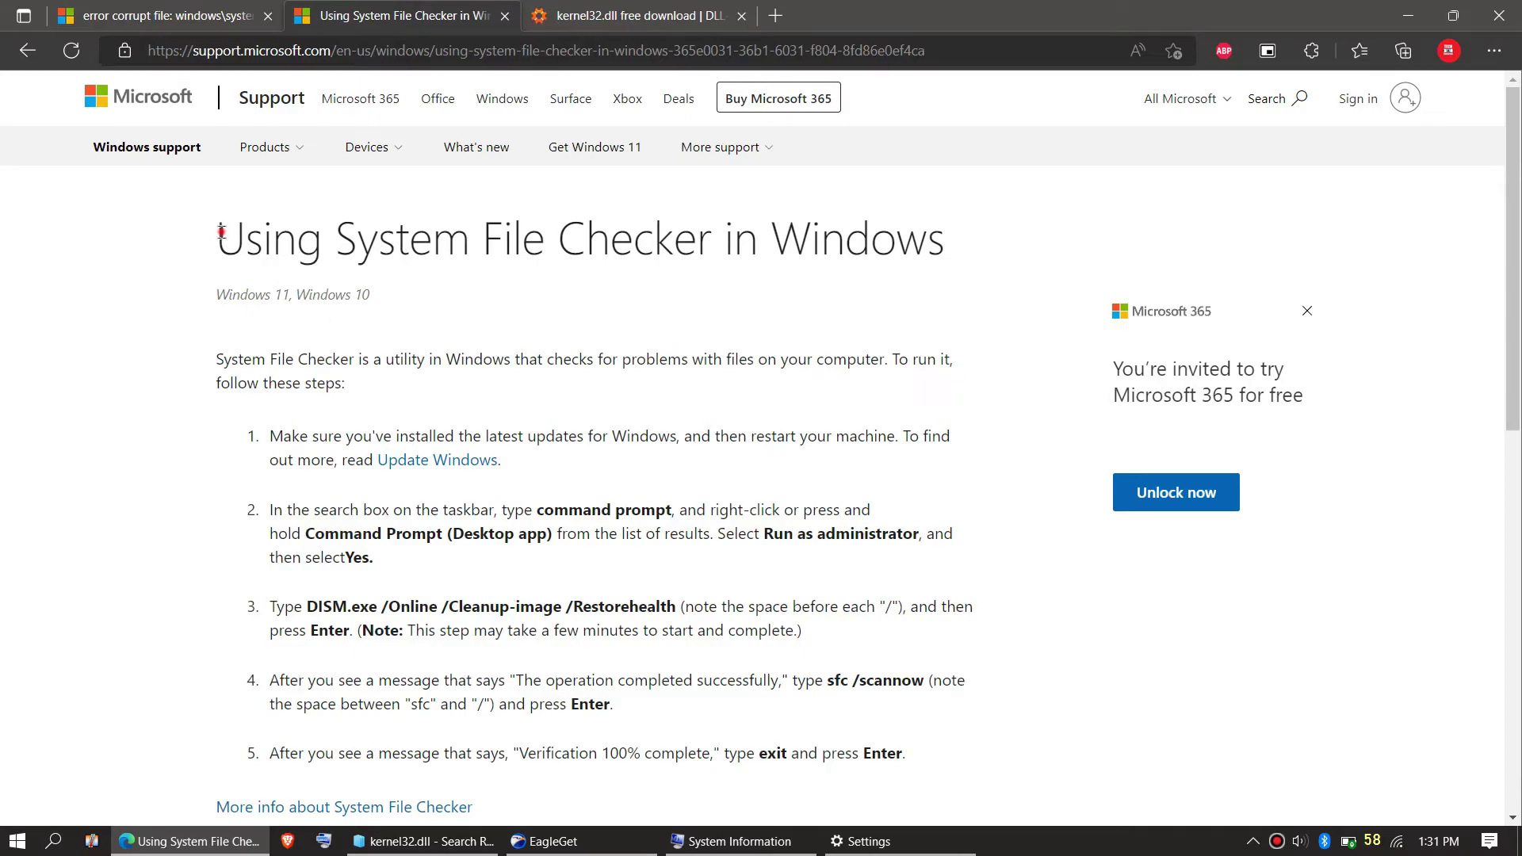
pyautogui.moveTo(221, 232); pyautogui.dragTo(604, 228)
pyautogui.scroll(-1, 221, 432)
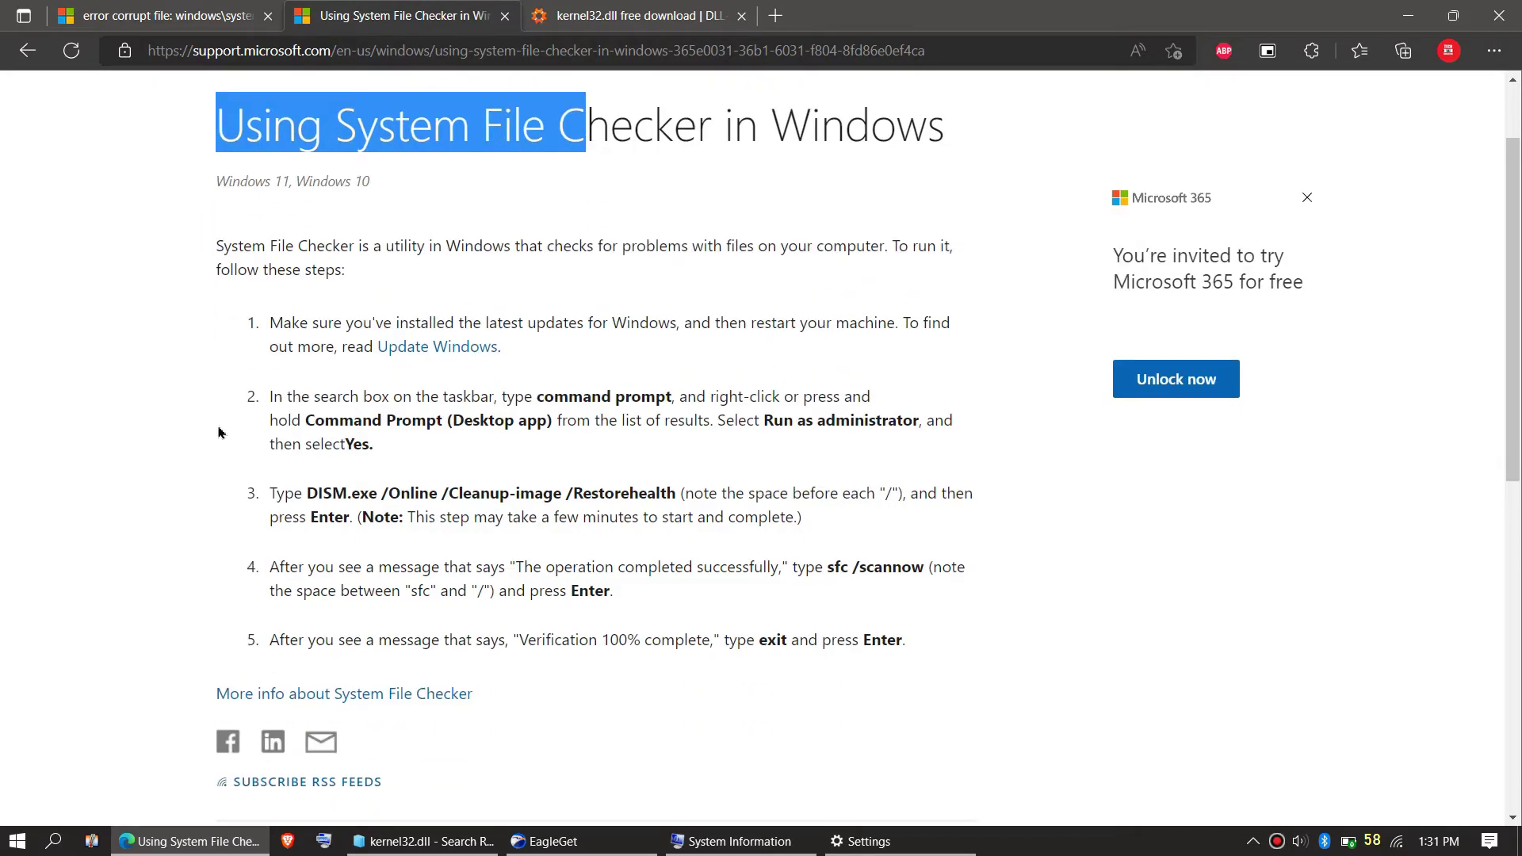
pyautogui.scroll(-1, 245, 385)
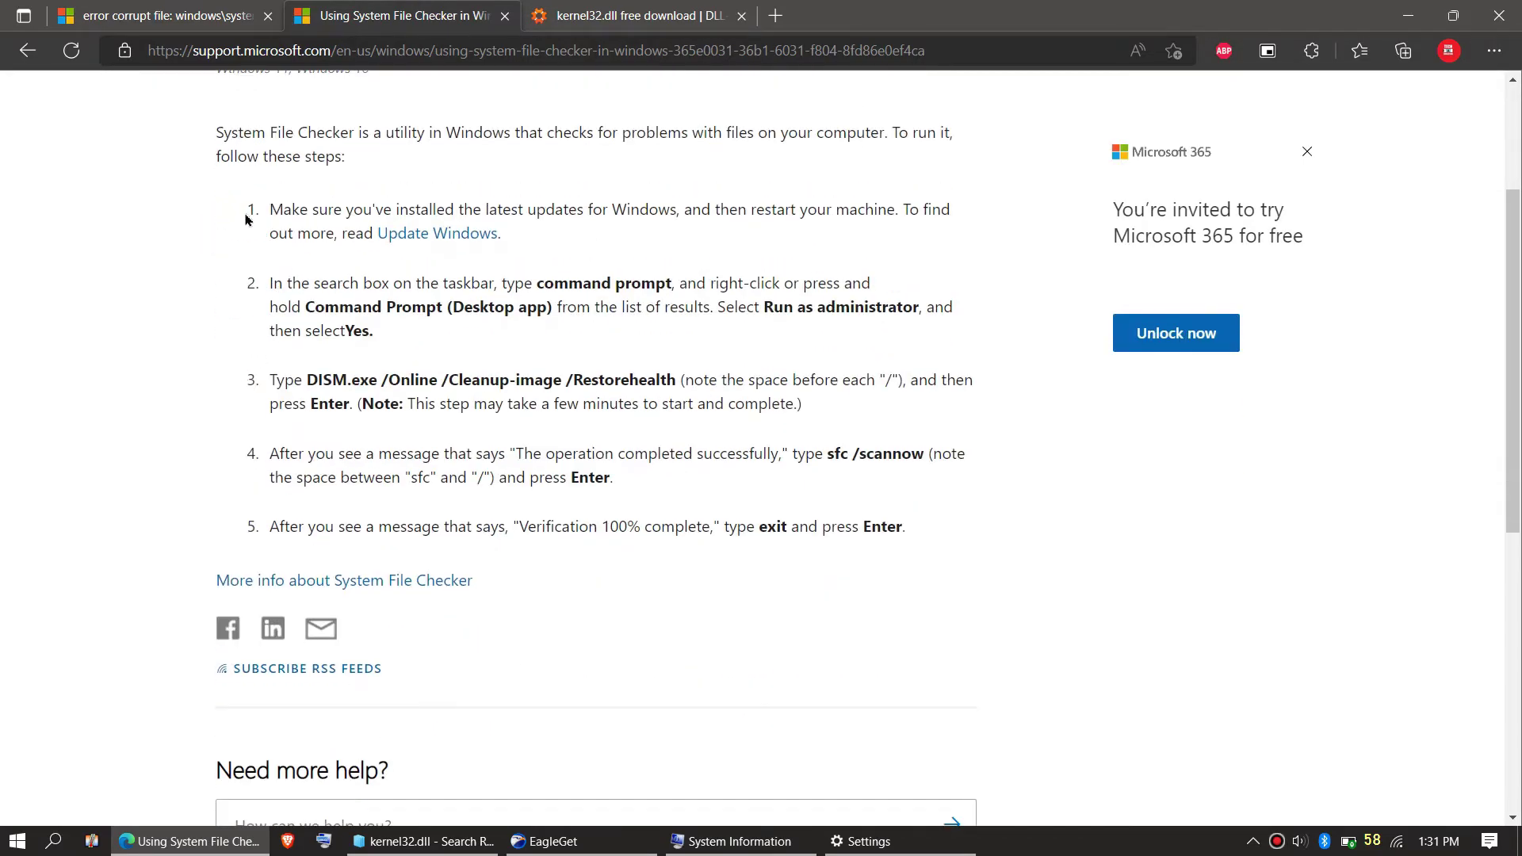
pyautogui.moveTo(246, 219); pyautogui.dragTo(660, 526)
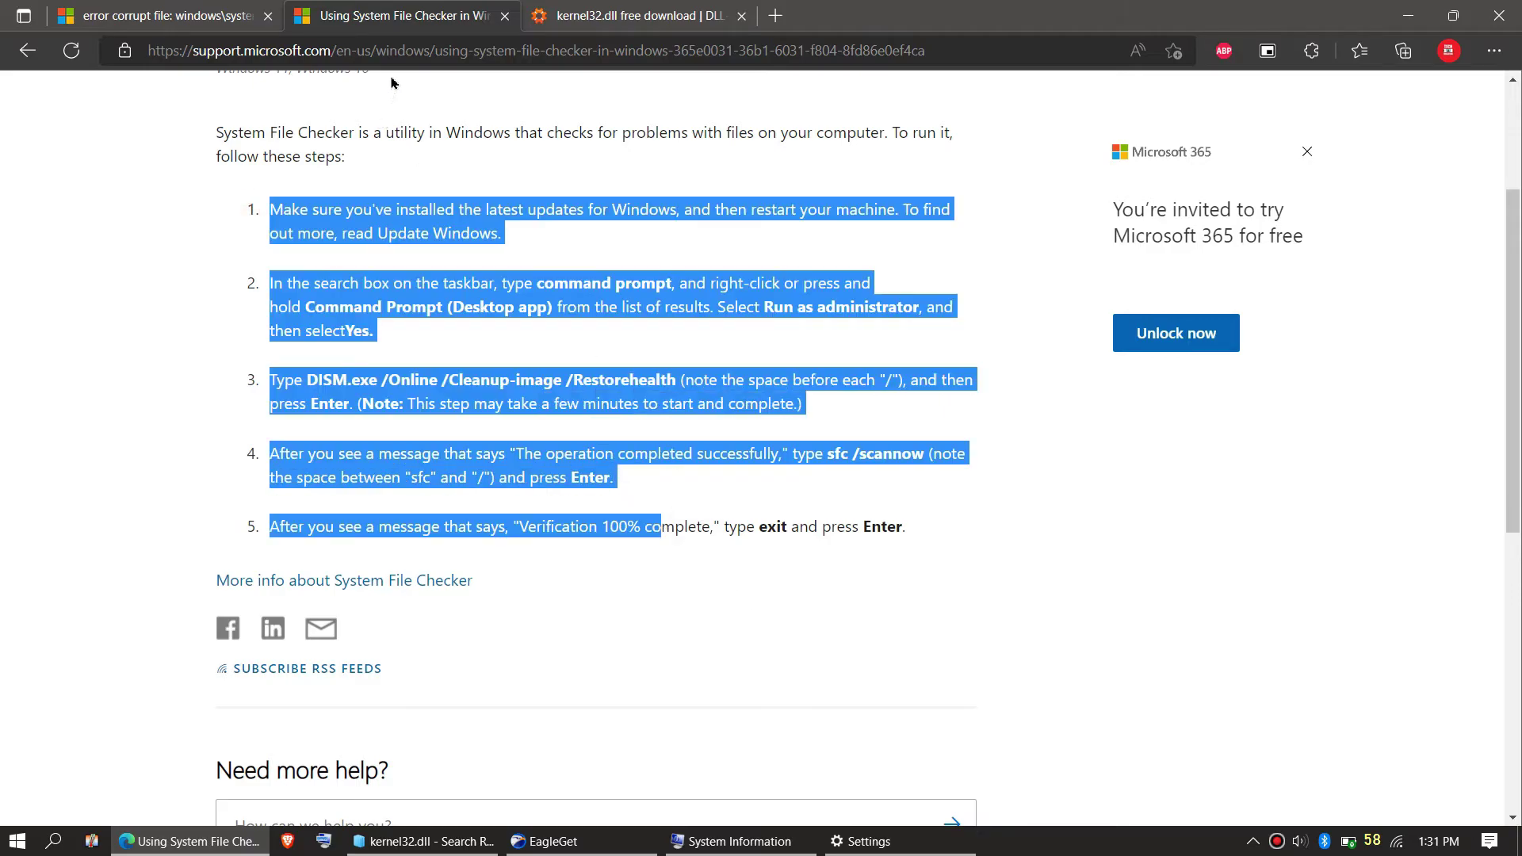